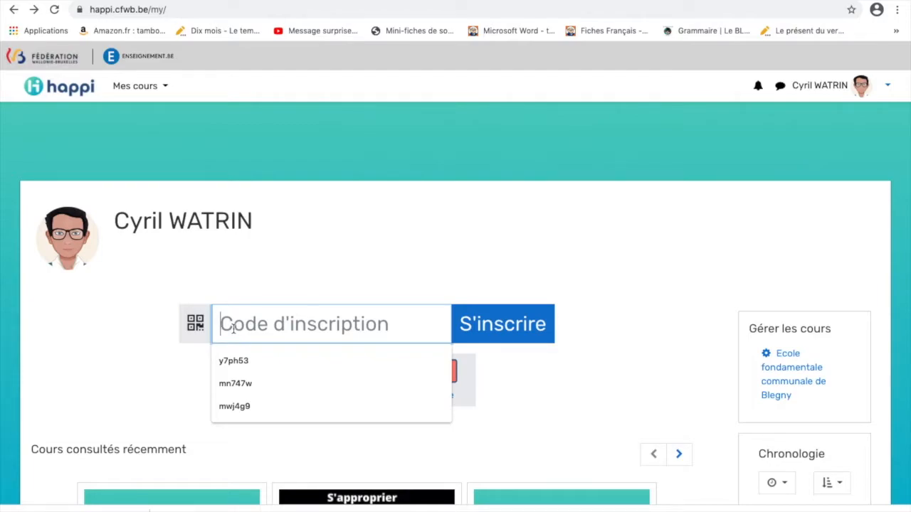
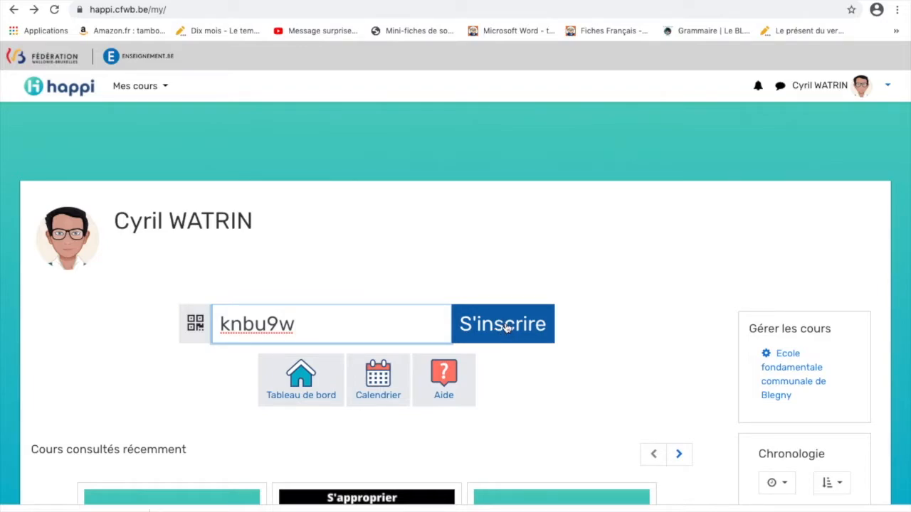
Join Classe de Monsieur Cyril P4 with S'inscrire and browse its sections up and down
click(507, 327)
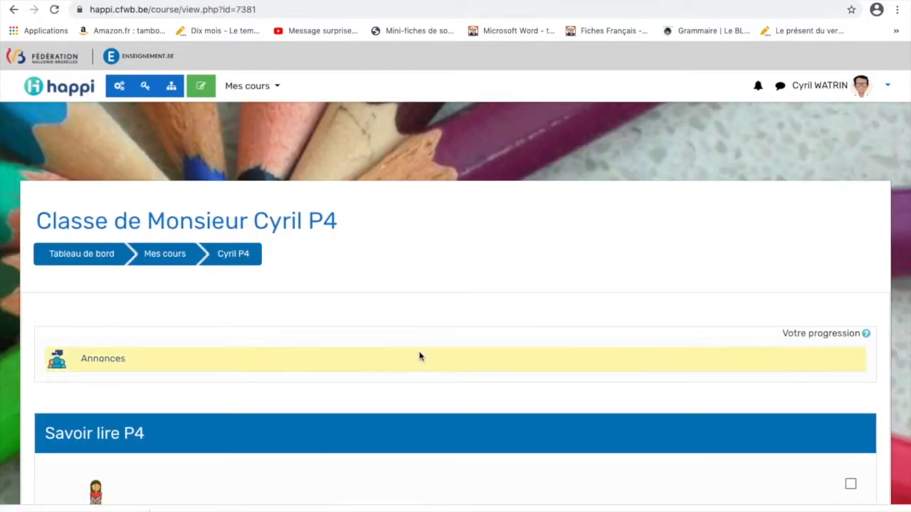
scroll(420, 356, down, 3)
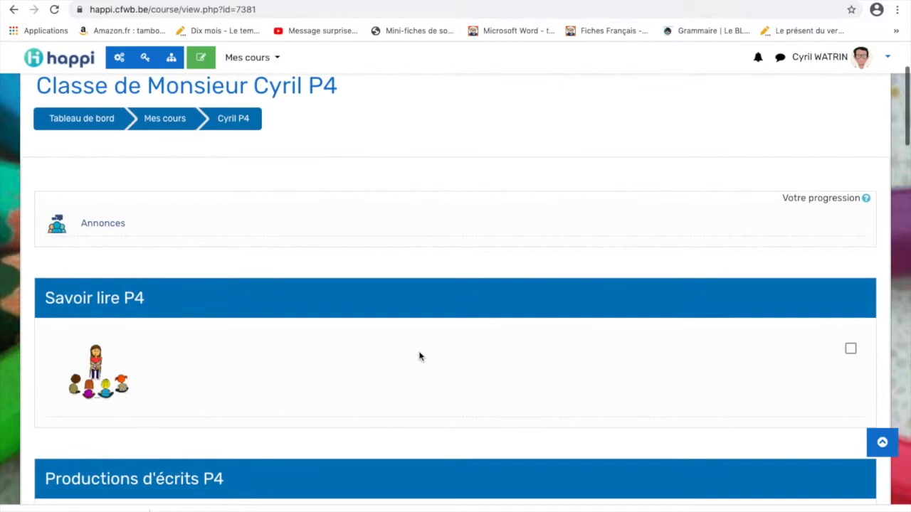
scroll(419, 355, up, 1)
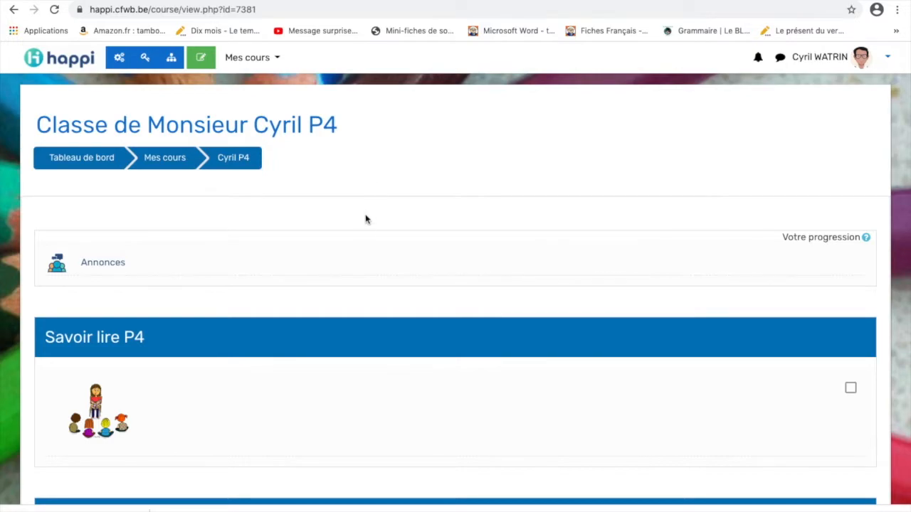
scroll(363, 261, down, 1)
scroll(364, 263, up, 1)
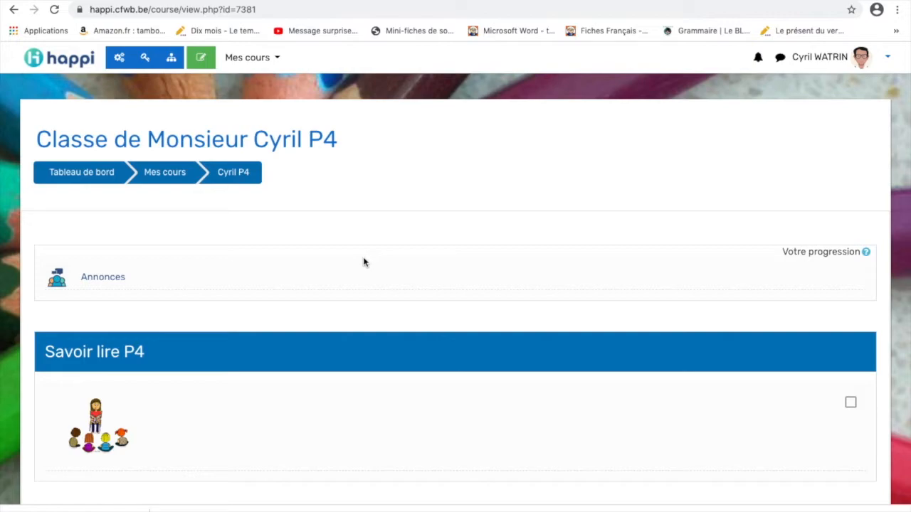
scroll(278, 398, down, 2)
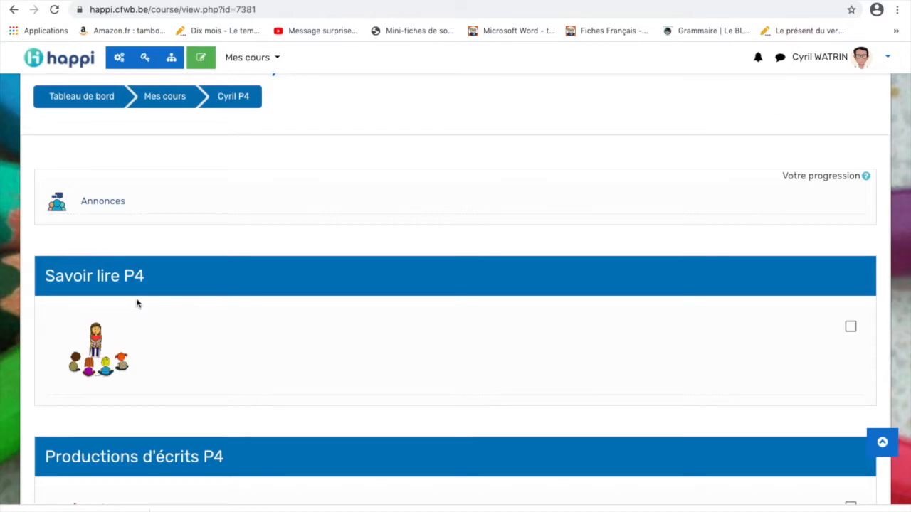
scroll(209, 337, down, 2)
scroll(209, 339, down, 1)
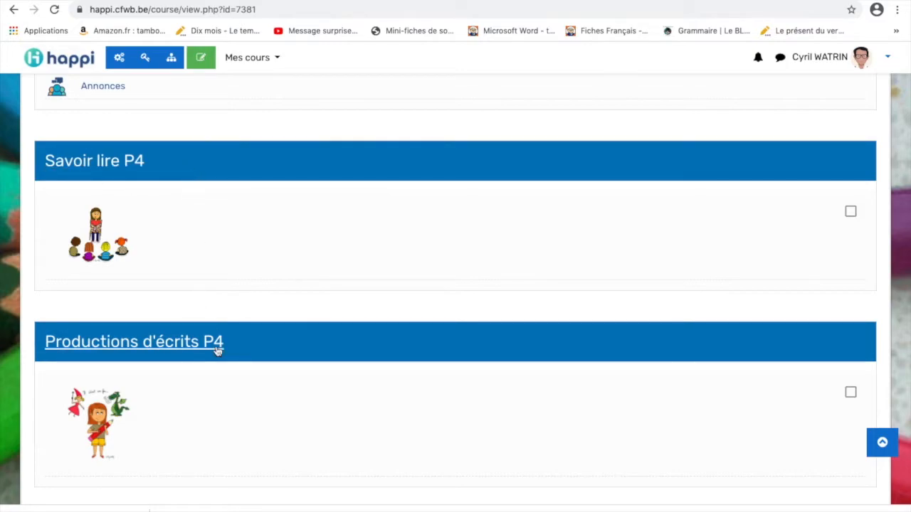
scroll(271, 359, down, 5)
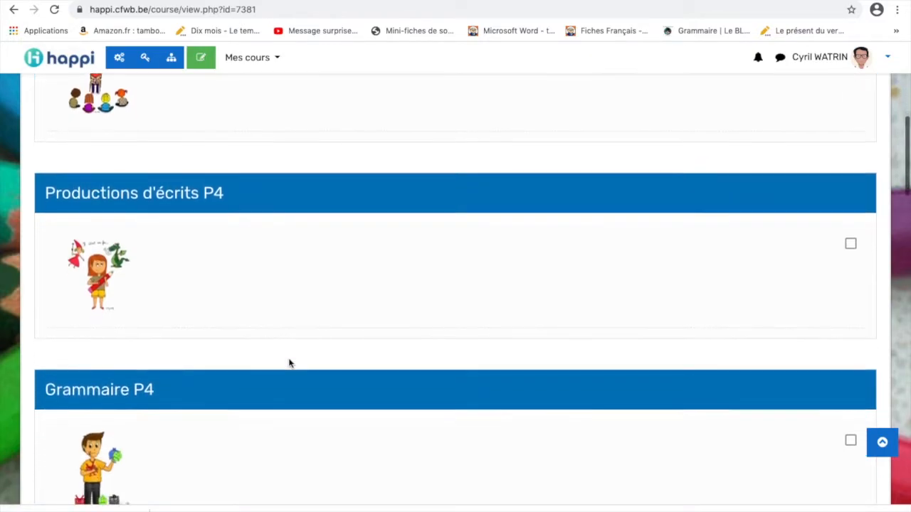
scroll(288, 364, down, 8)
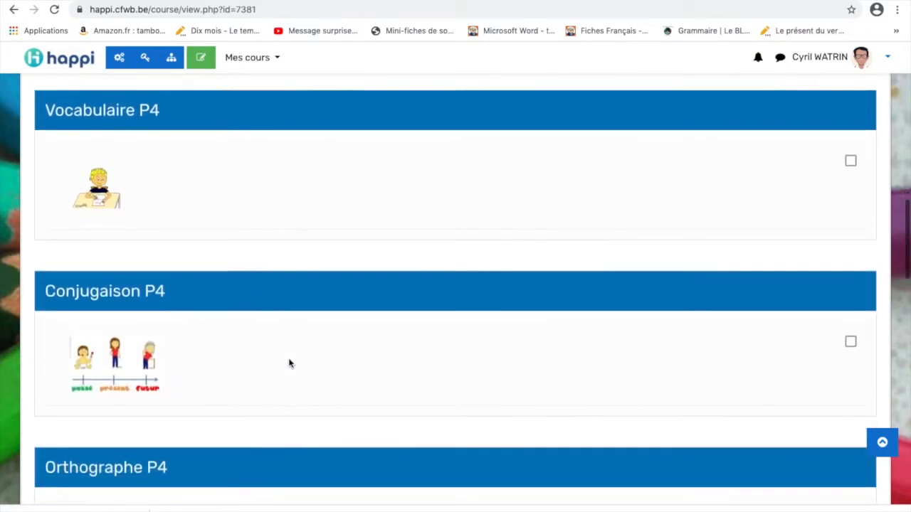
scroll(289, 363, down, 5)
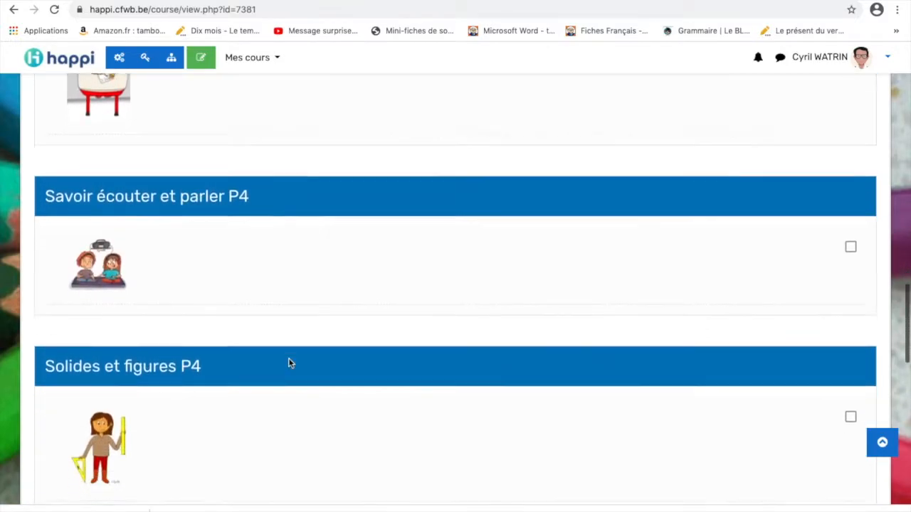
scroll(289, 363, down, 5)
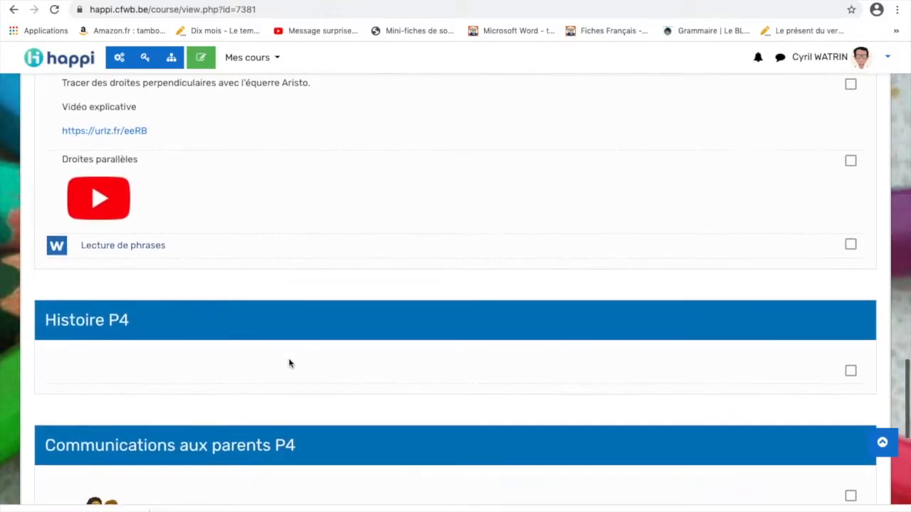
scroll(289, 364, up, 12)
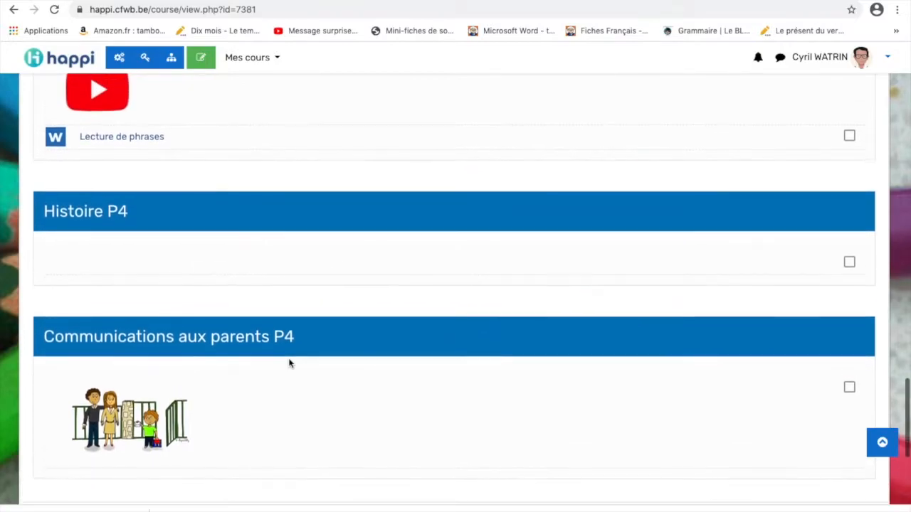
scroll(289, 363, up, 5)
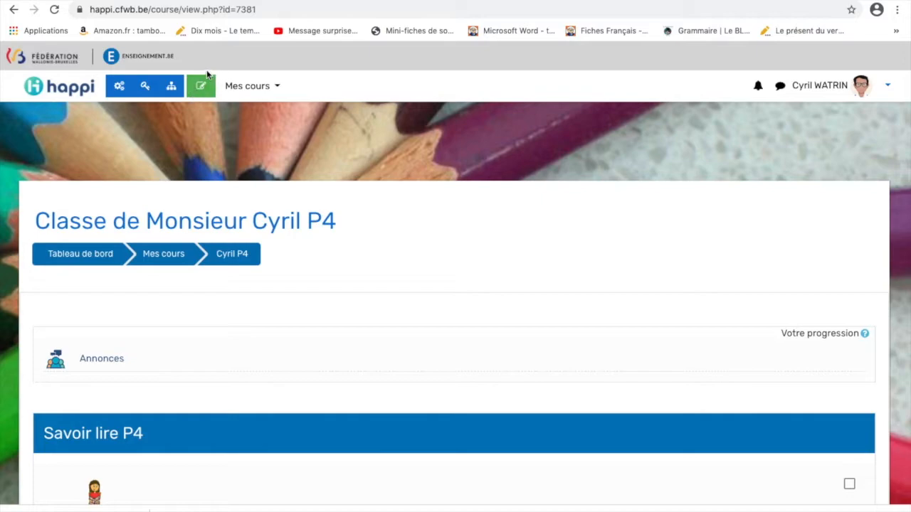
Turn editing on and retitle the Savoir lire P4 section to Savoir lire
click(202, 88)
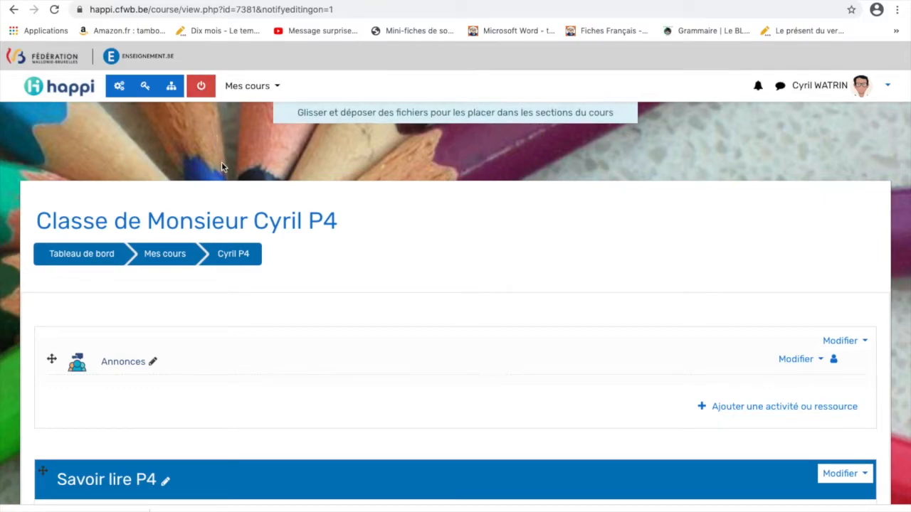
scroll(222, 166, down, 4)
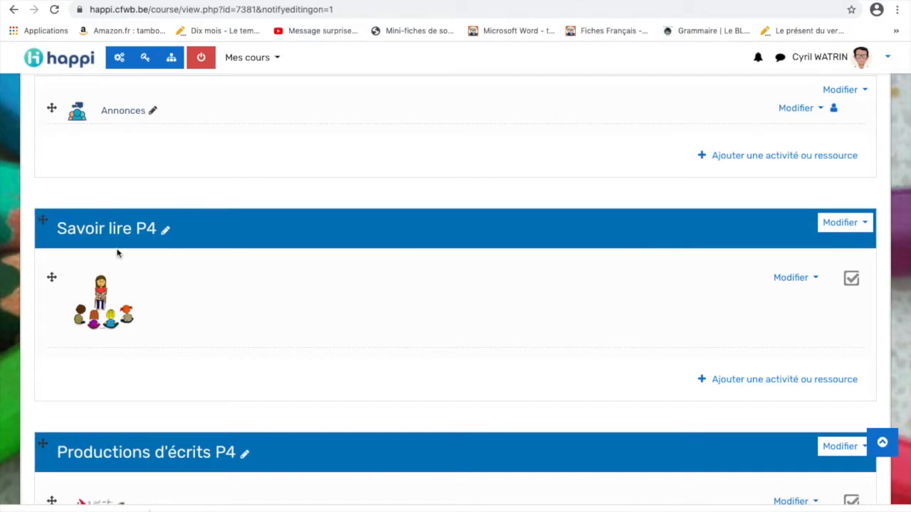
click(164, 231)
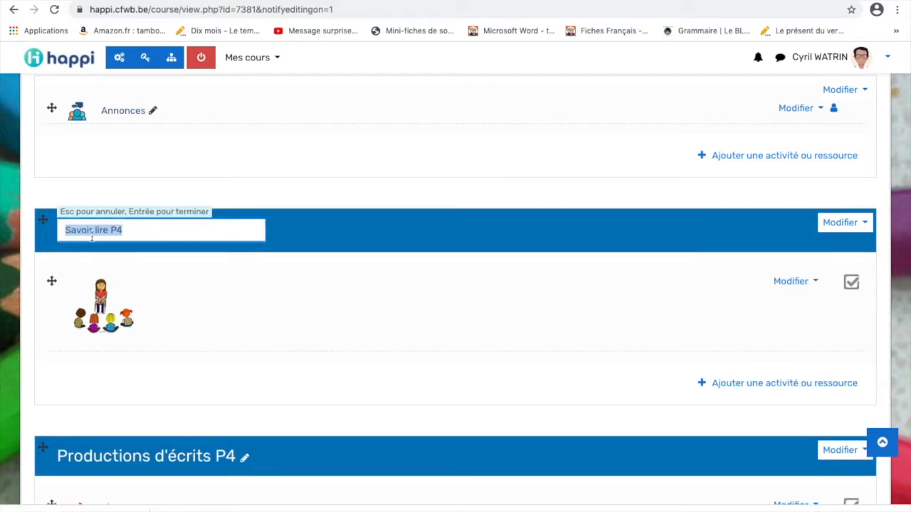
click(132, 232)
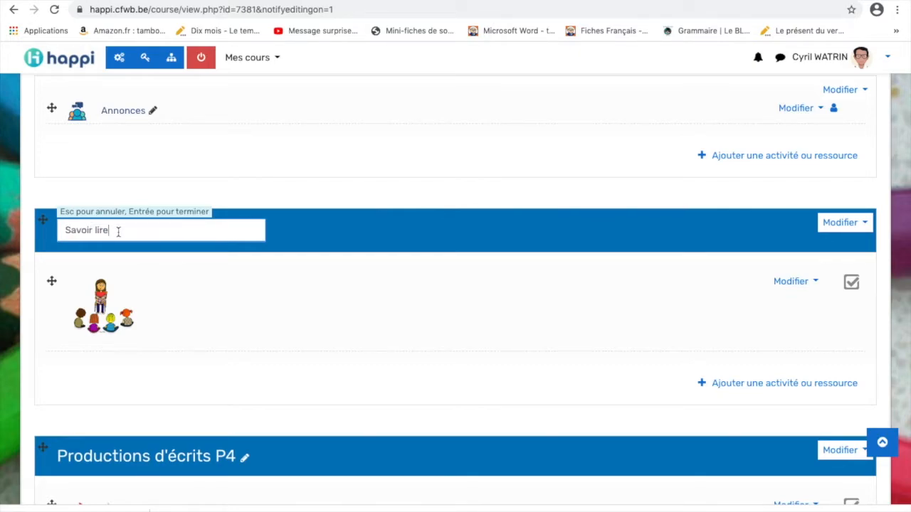
key(Return)
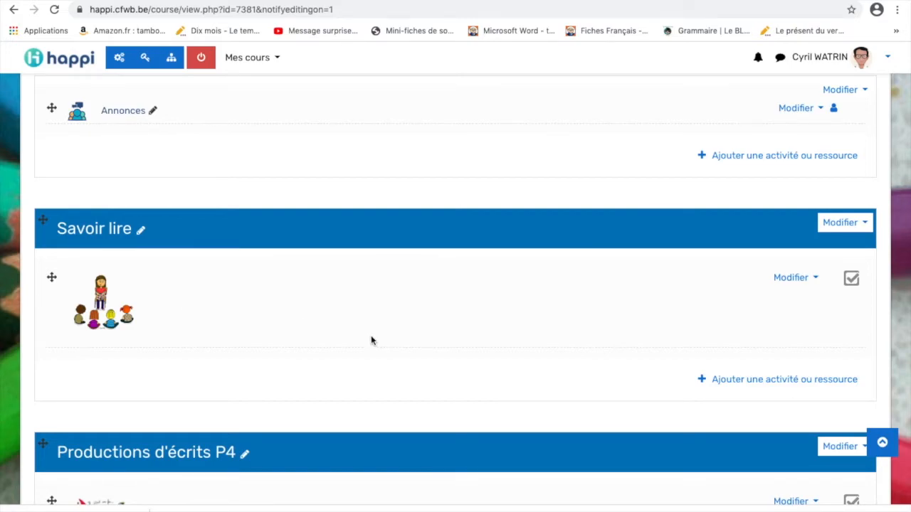
scroll(371, 340, down, 9)
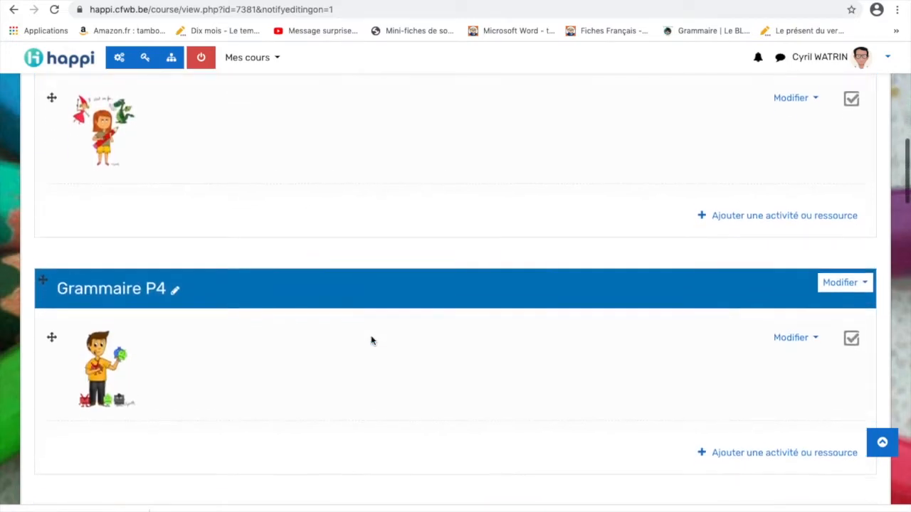
scroll(370, 340, down, 10)
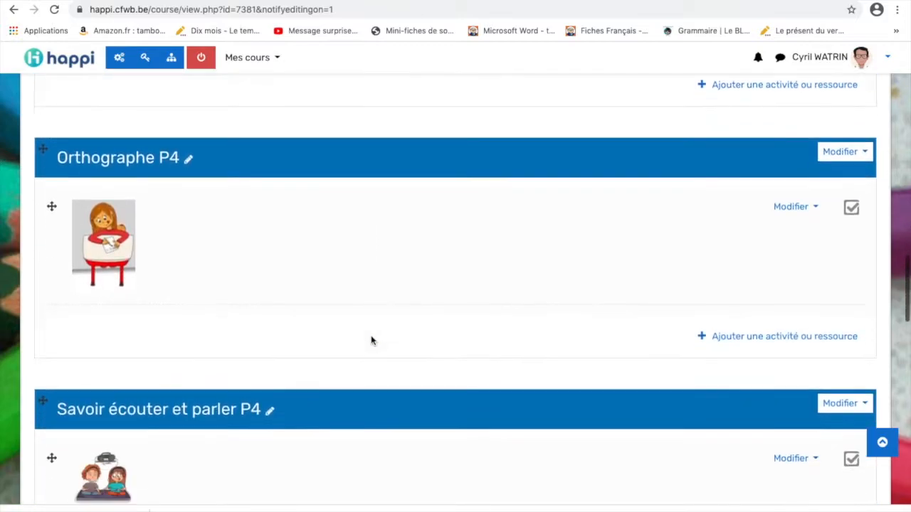
scroll(370, 340, down, 10)
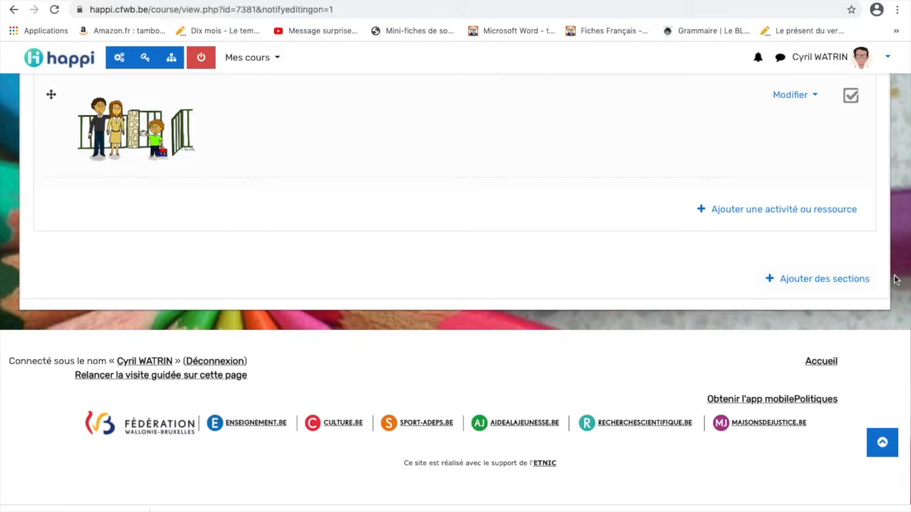
Add one new section to the course and title it Coucou
click(821, 285)
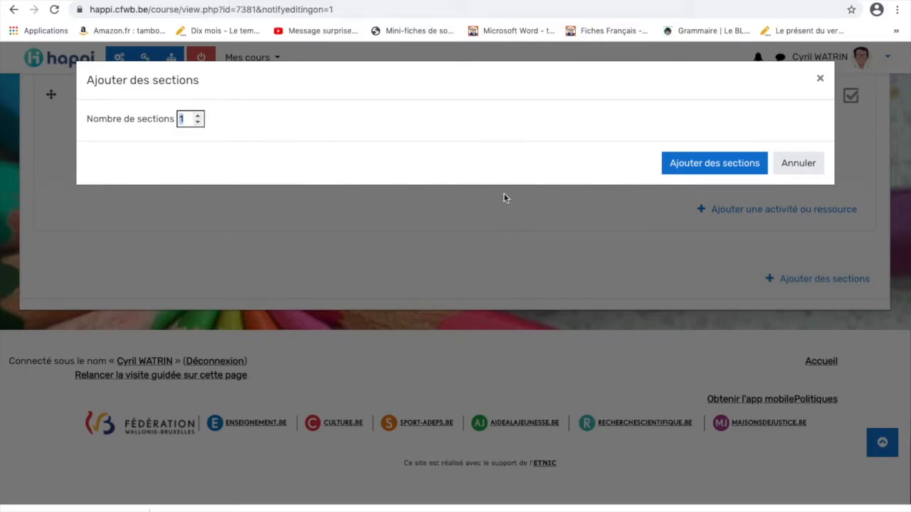
click(718, 172)
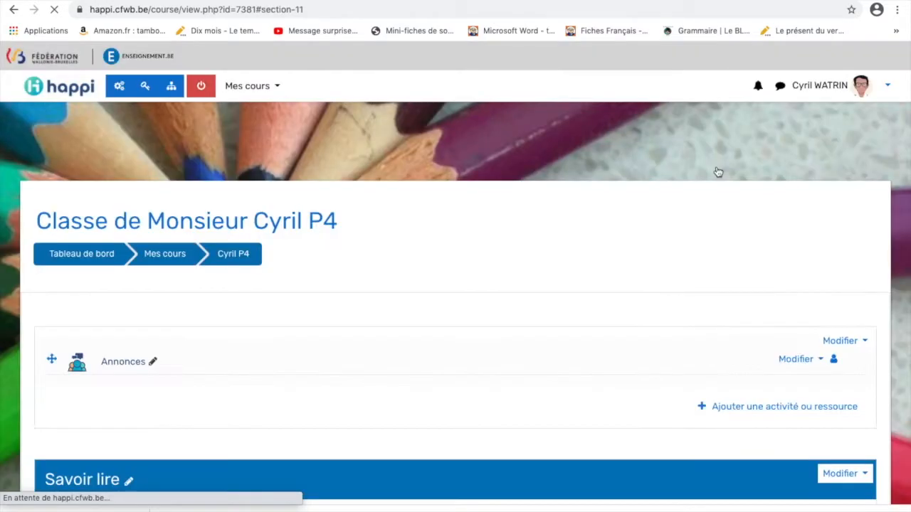
scroll(280, 222, up, 3)
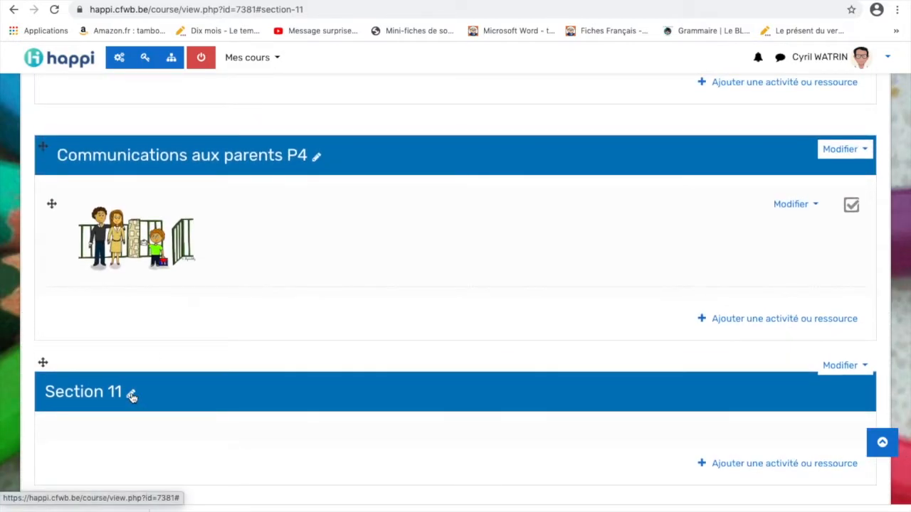
click(132, 396)
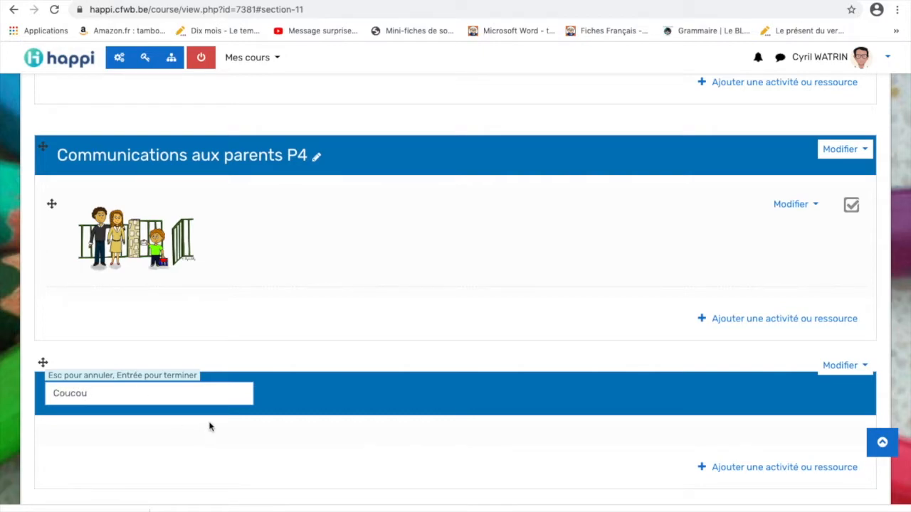
key(Return)
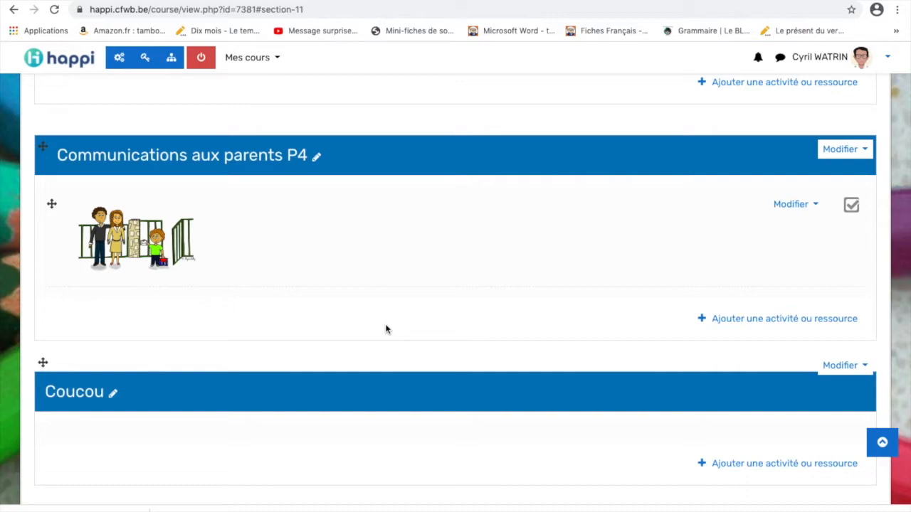
scroll(386, 329, up, 20)
scroll(385, 328, up, 15)
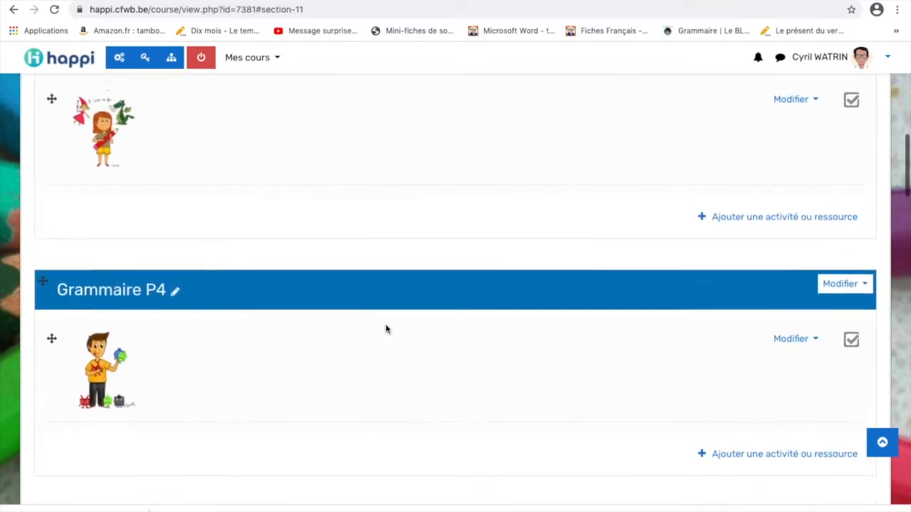
scroll(386, 328, up, 3)
scroll(386, 329, down, 8)
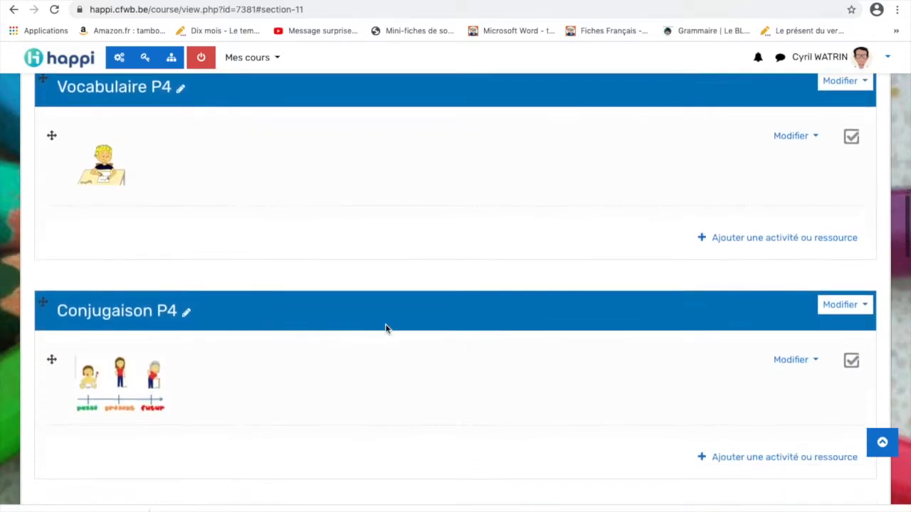
scroll(385, 329, down, 2)
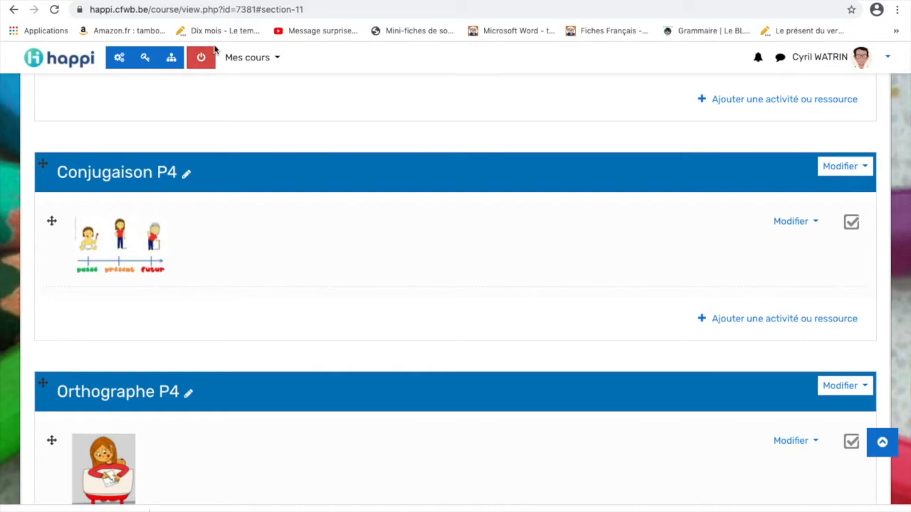
Choose Fichier from the activity chooser in Conjugaison P4 to start a file resource
click(784, 322)
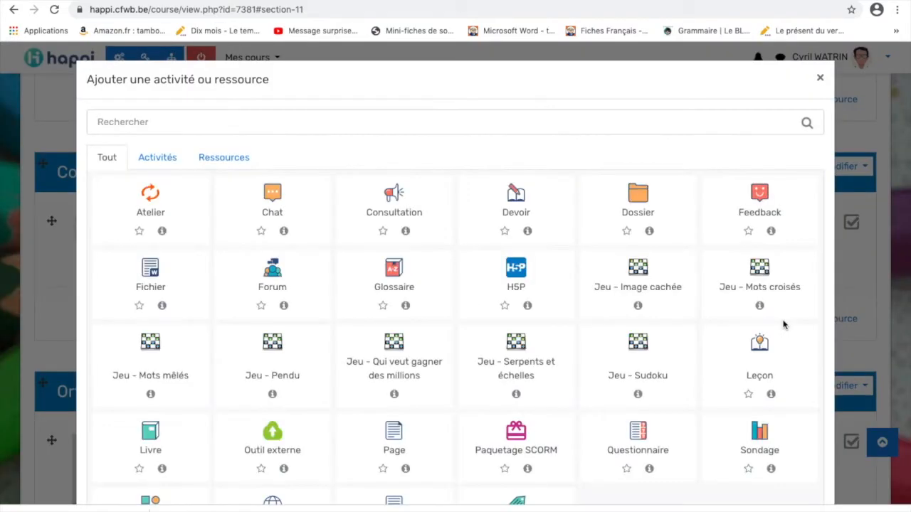
scroll(576, 387, down, 2)
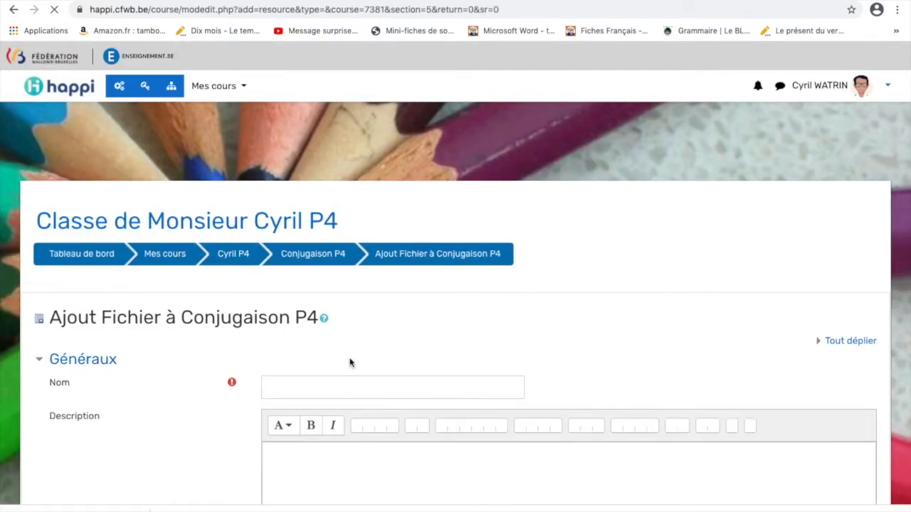
scroll(350, 363, down, 5)
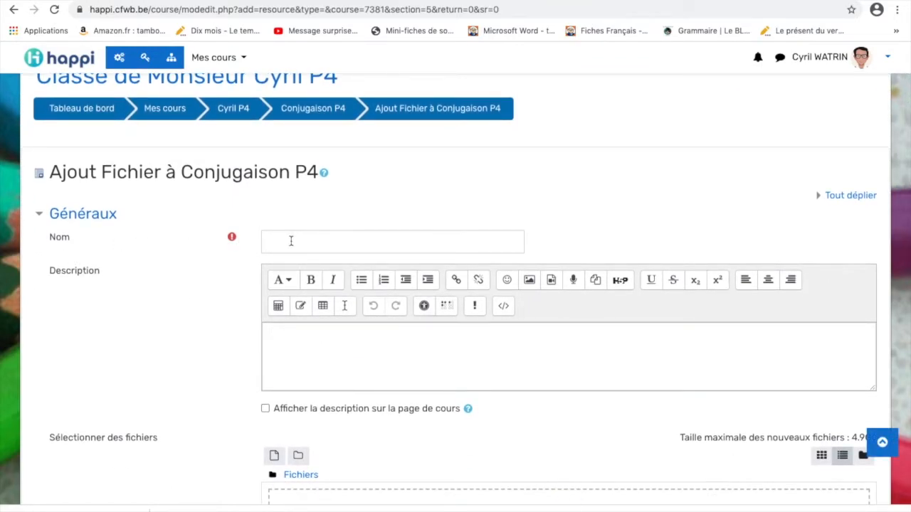
scroll(321, 351, down, 4)
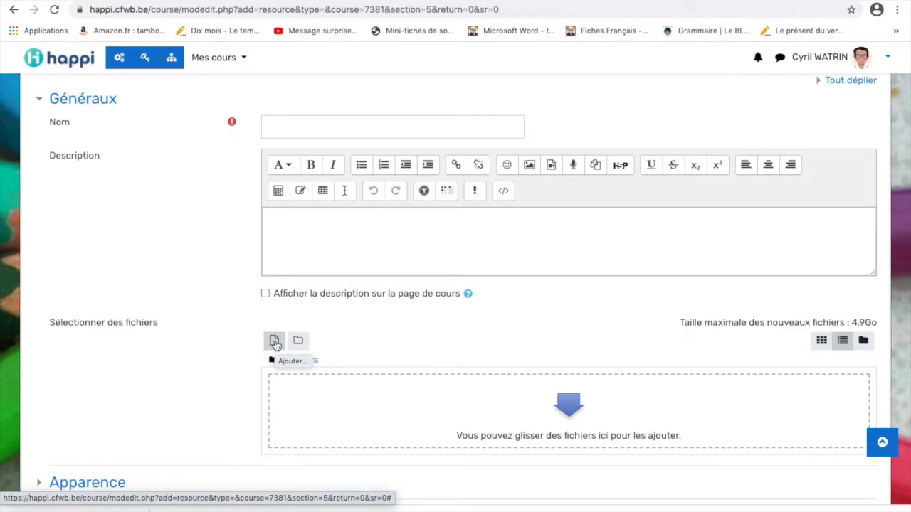
Upload Les 3 groupes de verbes exercices.docx from the computer into the file resource form
click(275, 343)
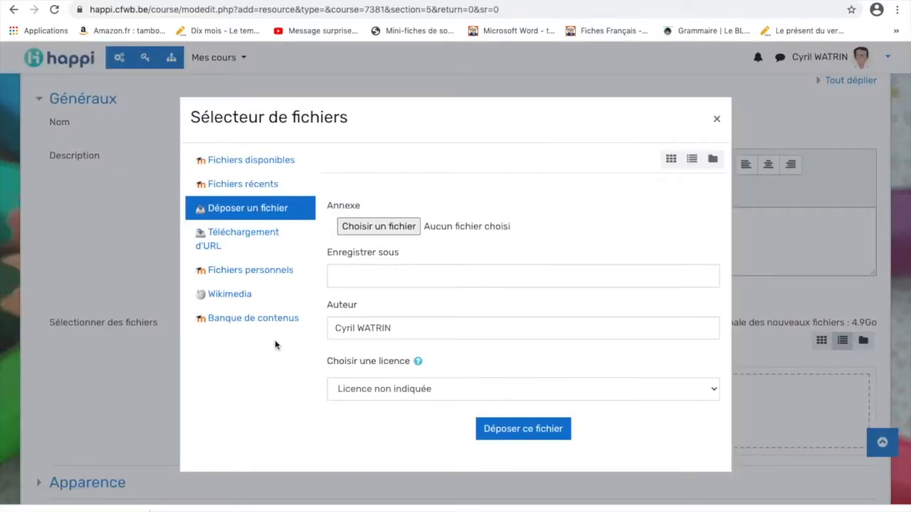
click(371, 226)
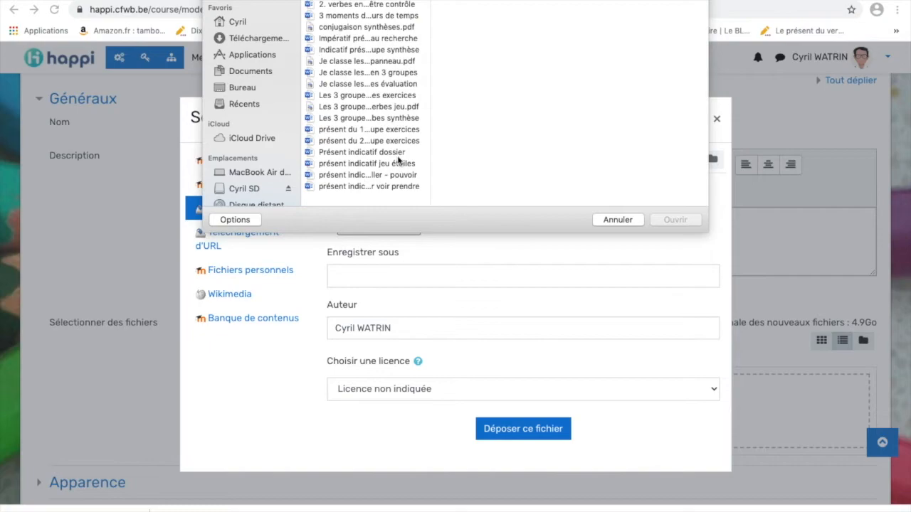
click(365, 96)
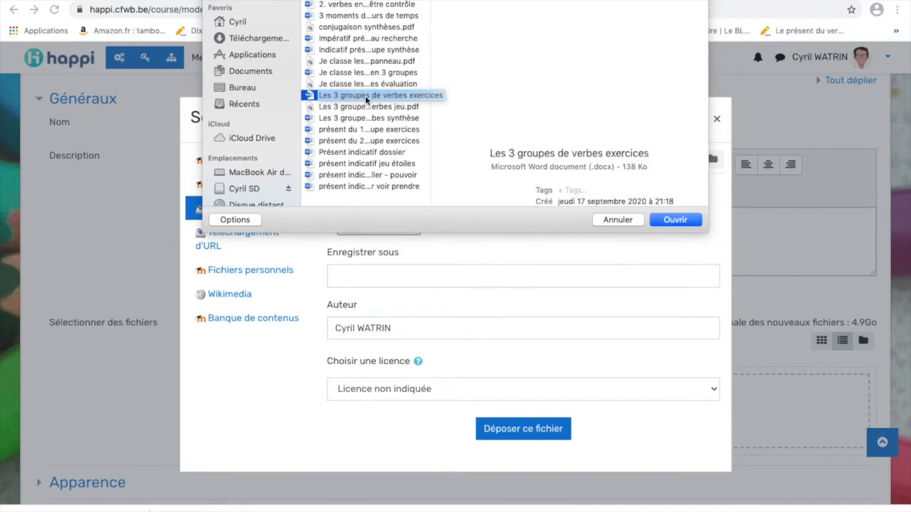
click(676, 220)
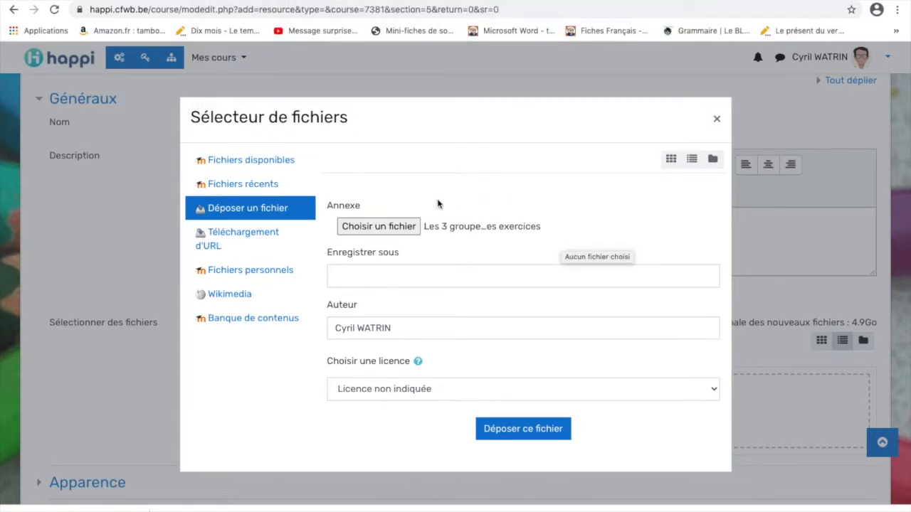
click(522, 430)
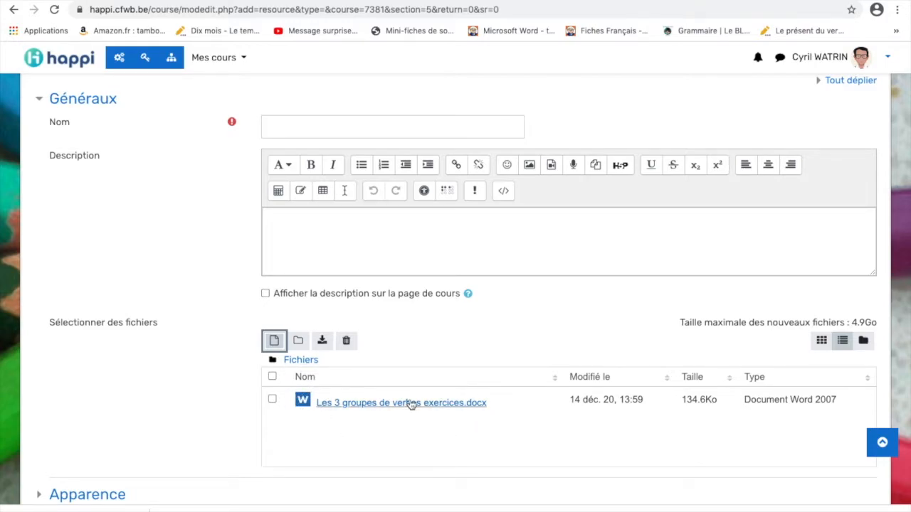
Name the resource 'Les 3 groupes de verbes exercices' and save it with Enregistrer et afficher
scroll(384, 397, up, 1)
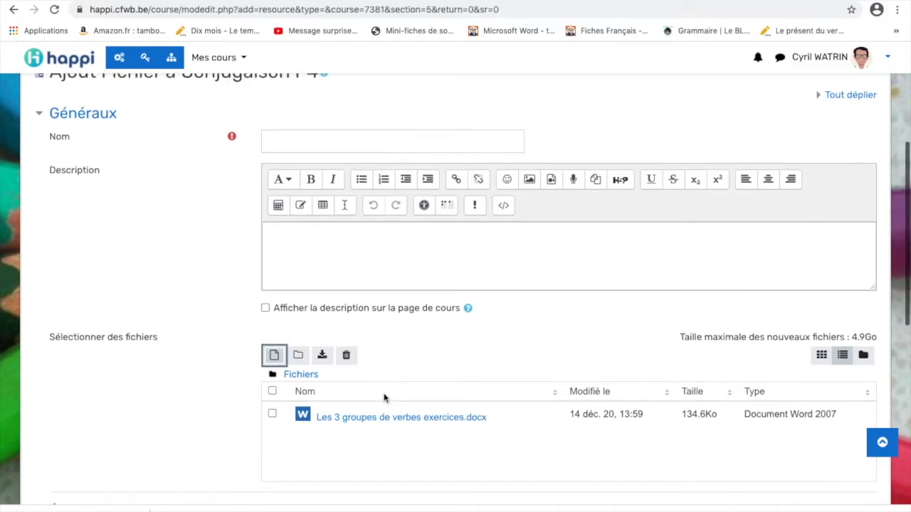
scroll(384, 397, up, 2)
click(304, 187)
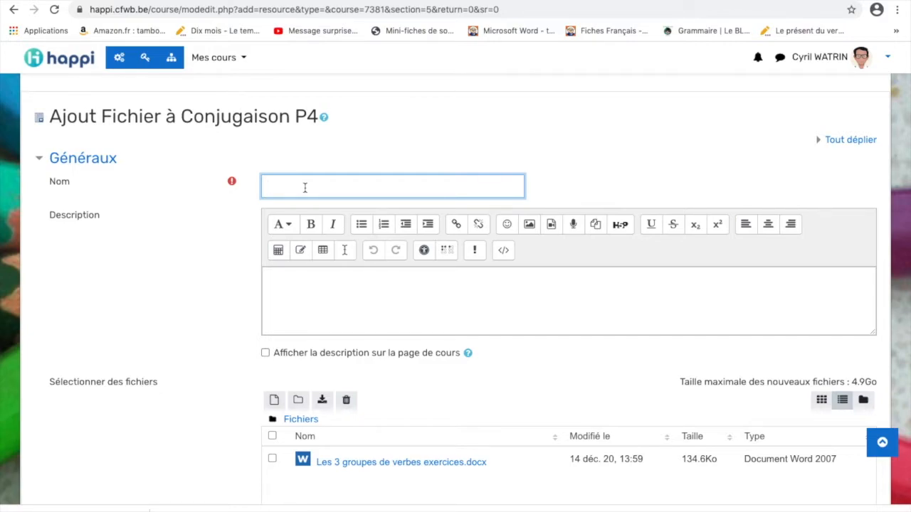
text(Les 3 groupes de verbes exercices)
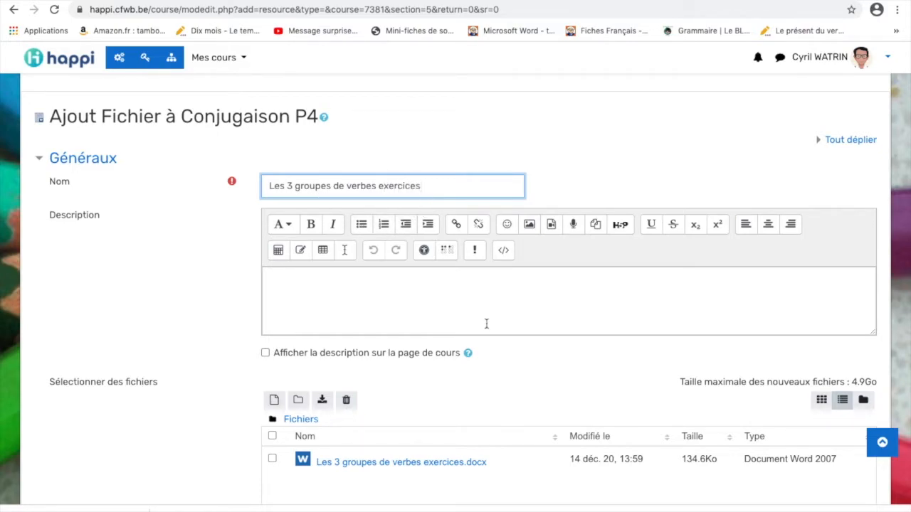
scroll(501, 367, down, 2)
scroll(501, 370, down, 2)
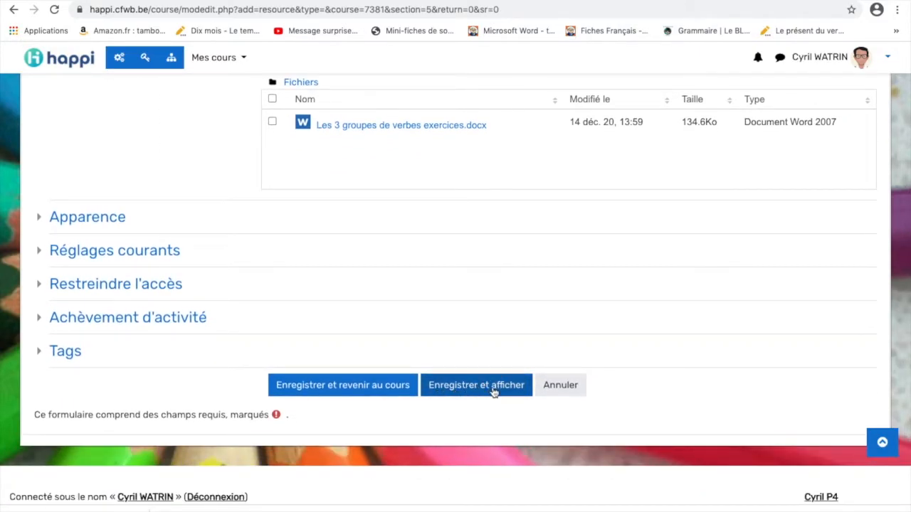
click(484, 389)
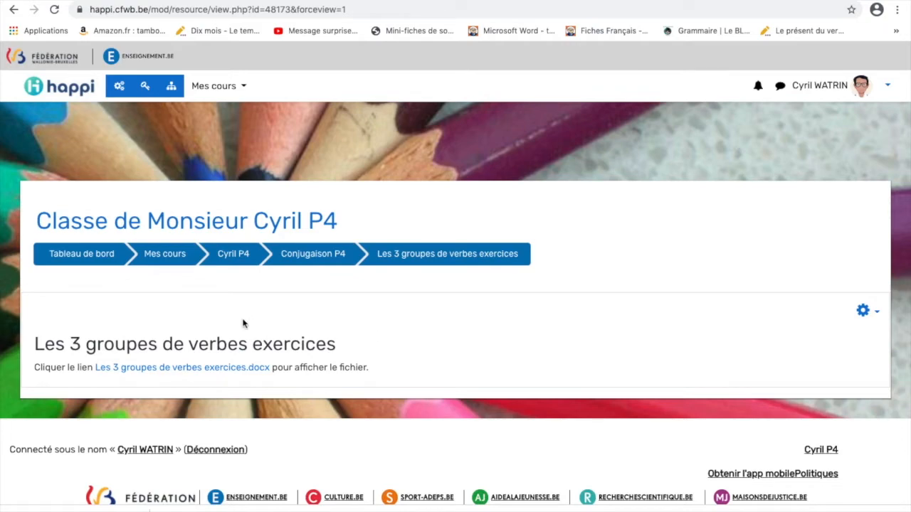
Go back to the Cyril P4 course page and open the Word file's Modifier menu
click(229, 257)
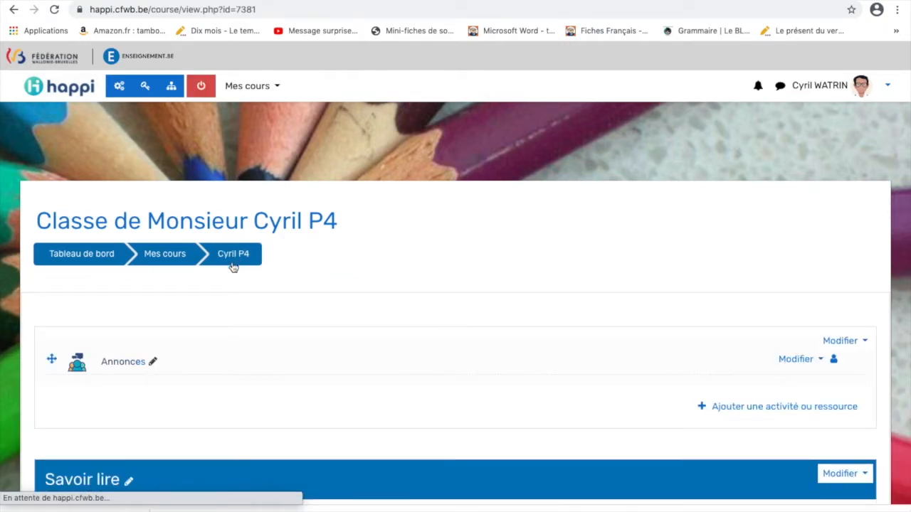
scroll(251, 364, down, 5)
scroll(252, 364, down, 7)
scroll(252, 367, down, 4)
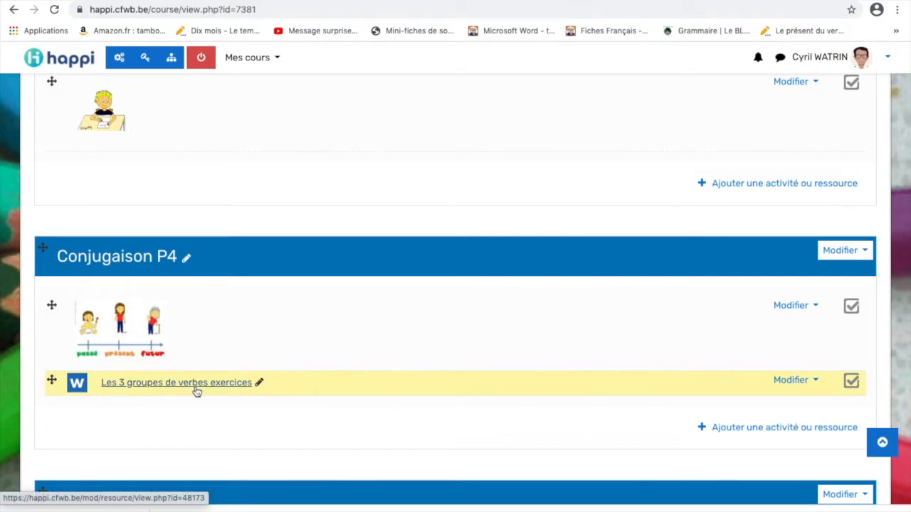
click(816, 382)
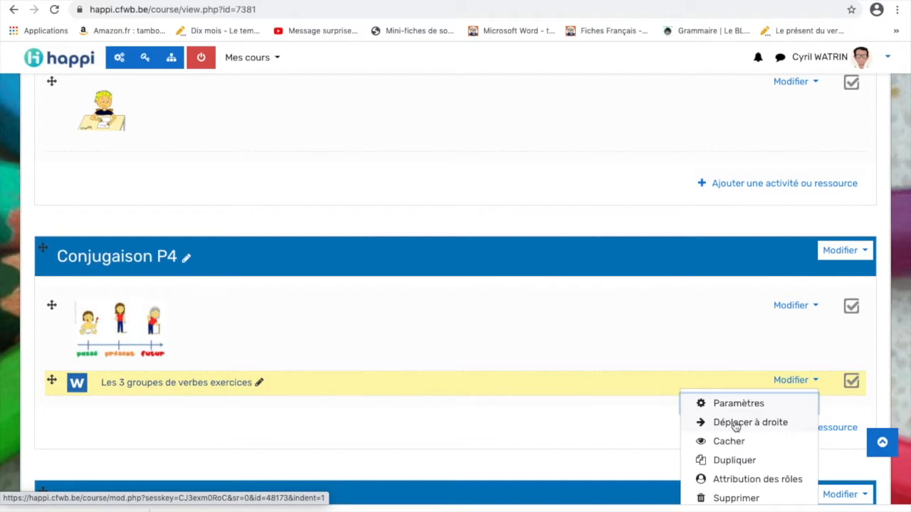
Indent the Word file one step right with Déplacer à droite, then reopen its Modifier menu
click(735, 424)
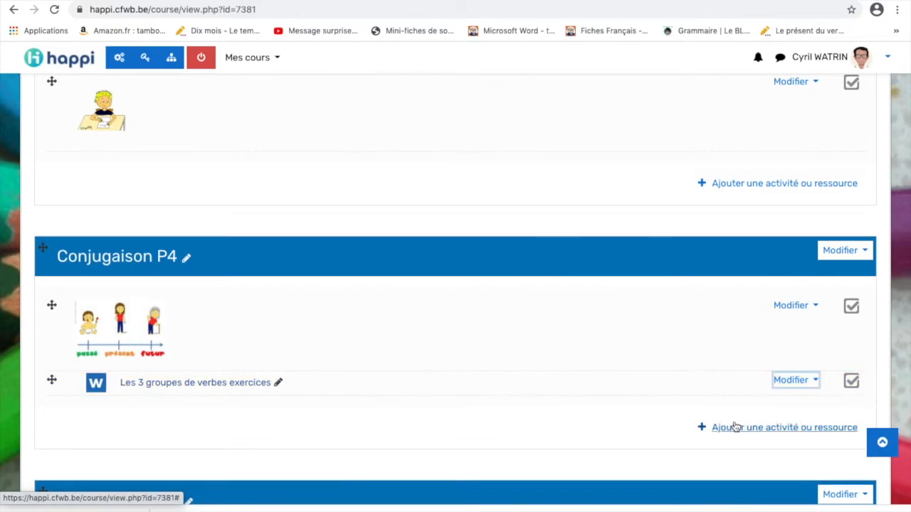
click(816, 382)
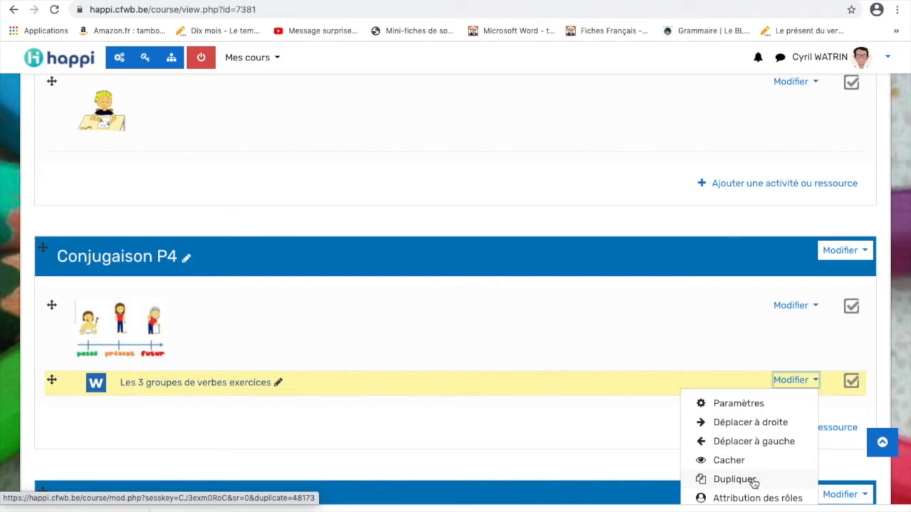
click(750, 482)
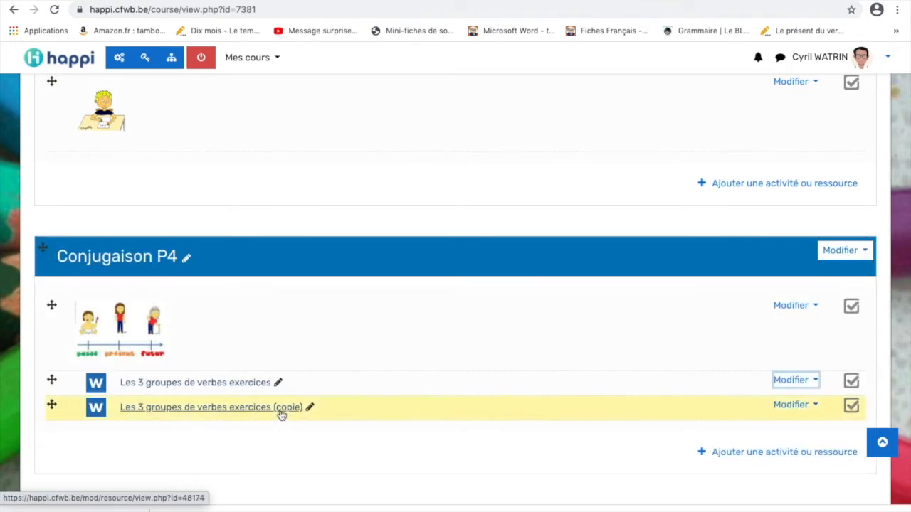
click(816, 406)
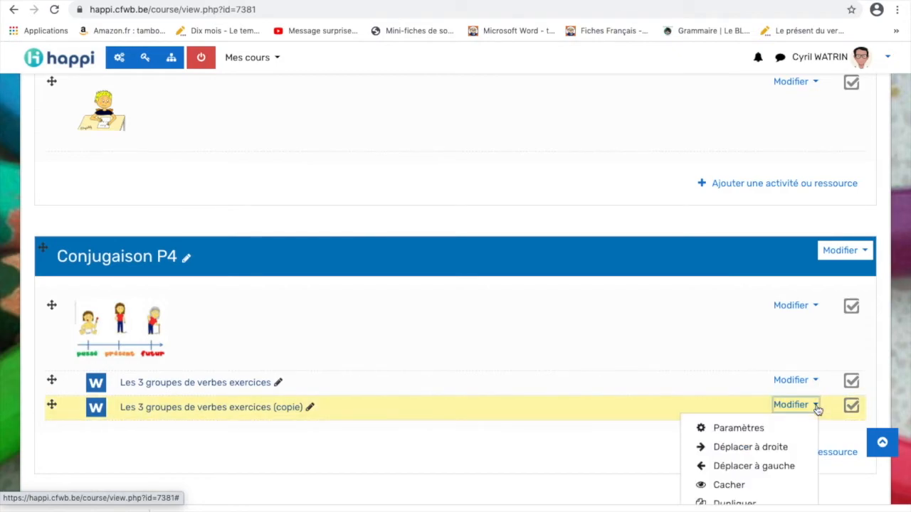
scroll(779, 466, down, 1)
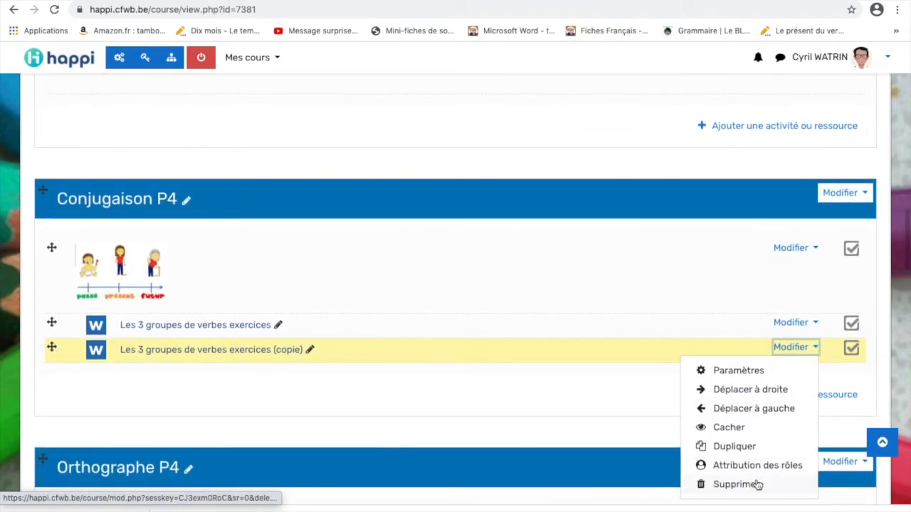
click(748, 489)
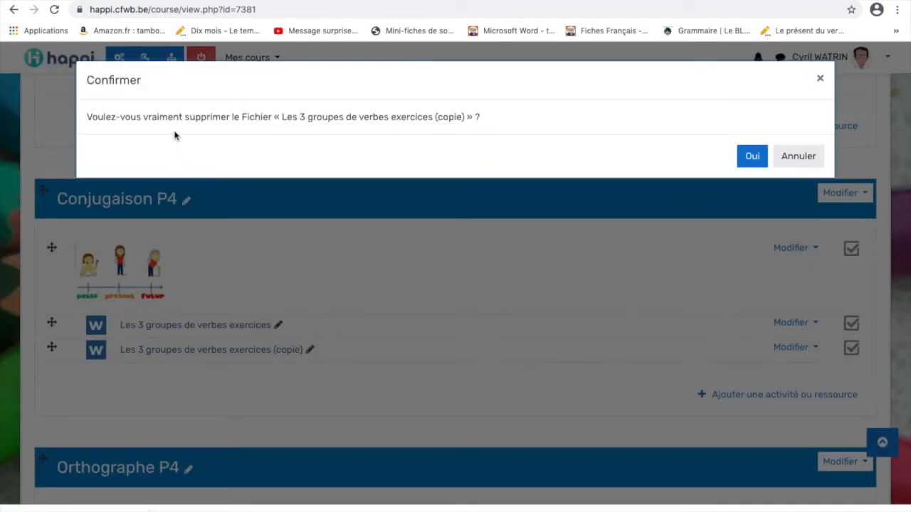
click(751, 156)
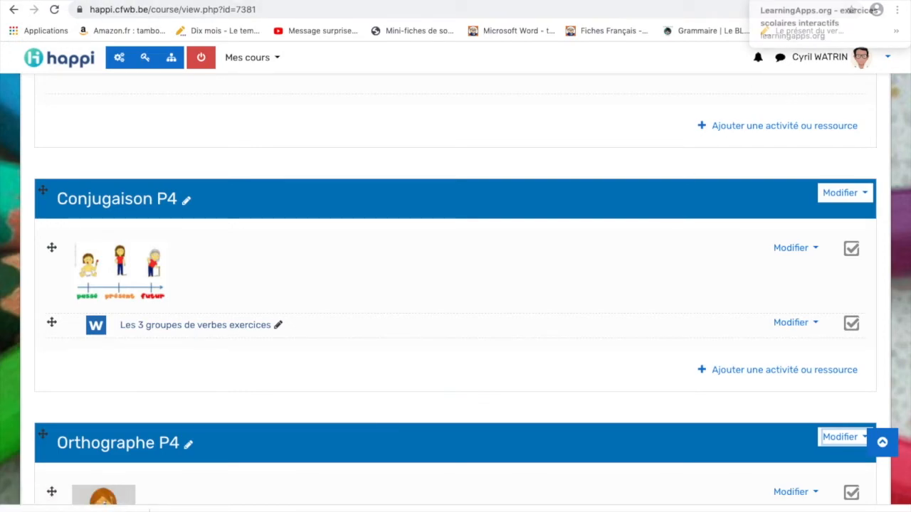
Copy the learningapps.org/6358993 address from the LearningApps COD exercise tab
click(797, 31)
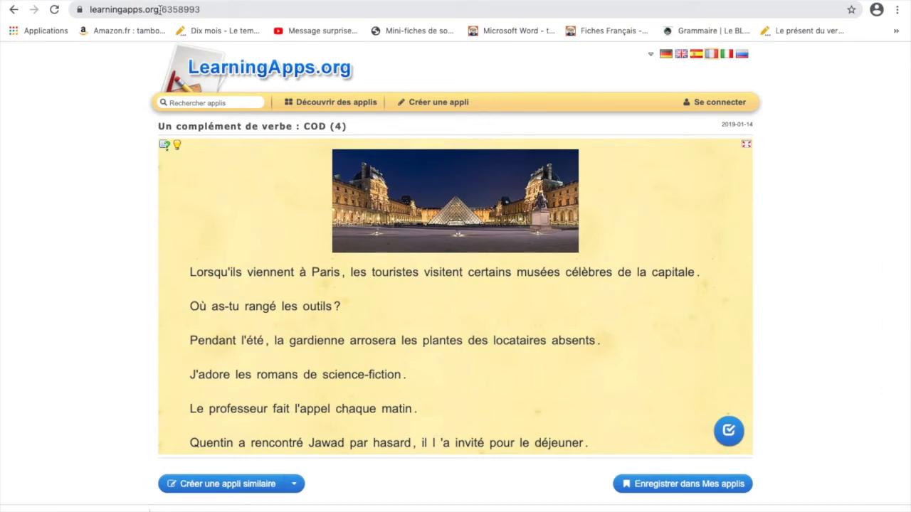
click(159, 10)
key(ctrl+c)
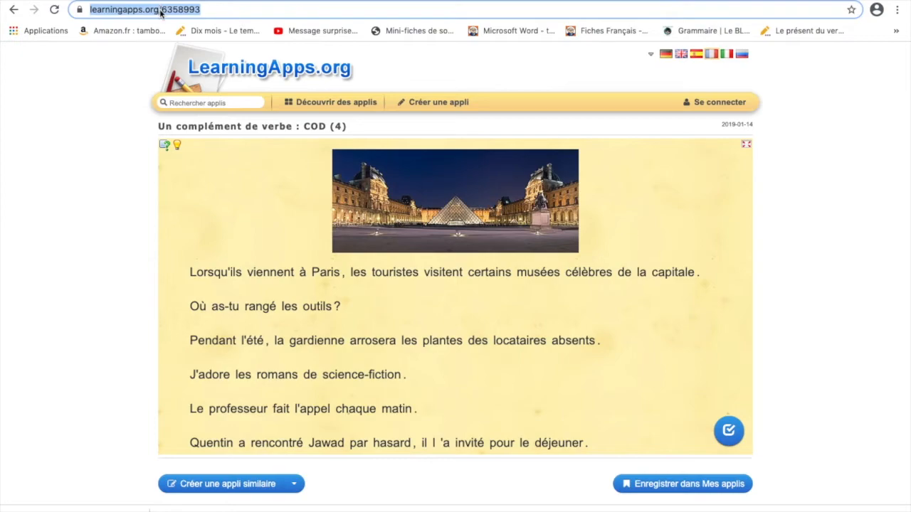
right_click(159, 9)
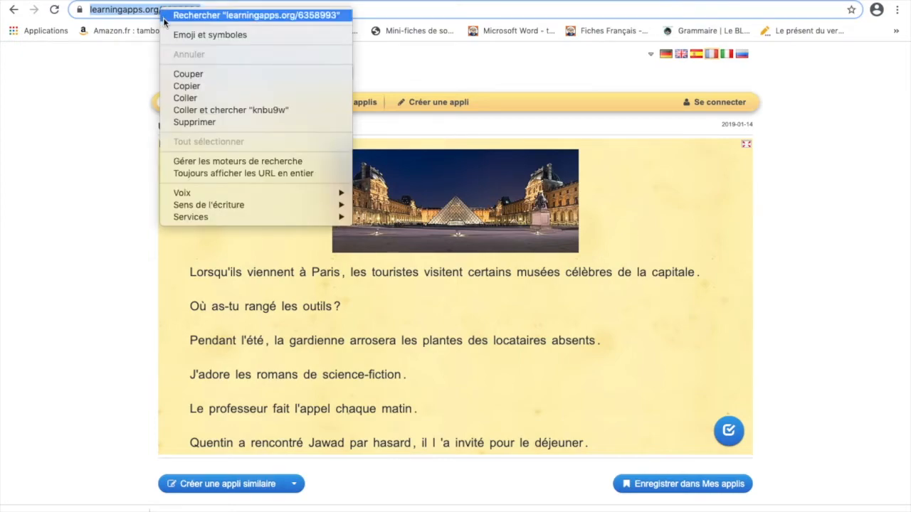
click(186, 86)
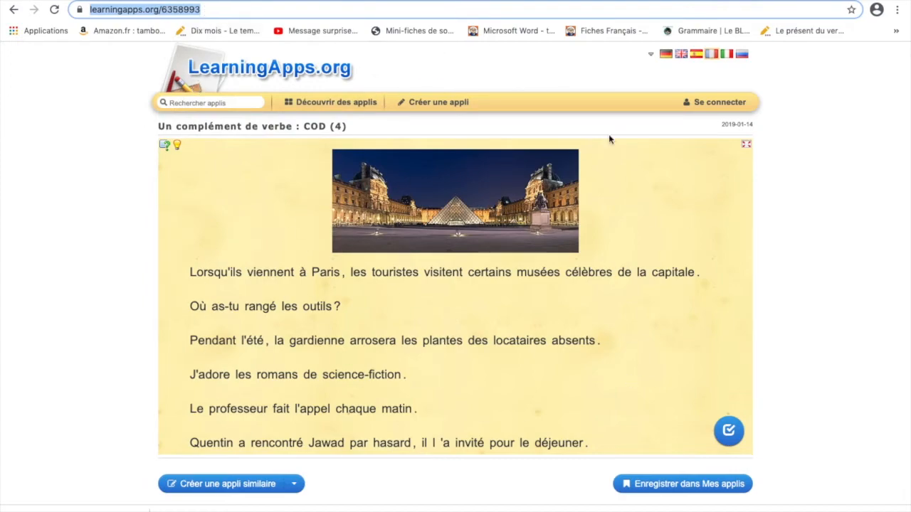
From the Happi course page, choose the URL tile in Grammaire P4's activity and resource chooser
click(783, 1)
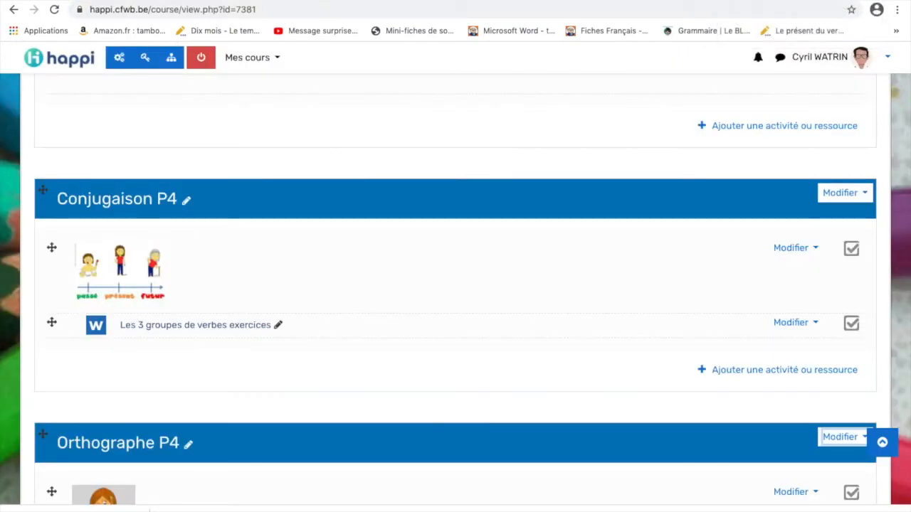
scroll(648, 350, down, 1)
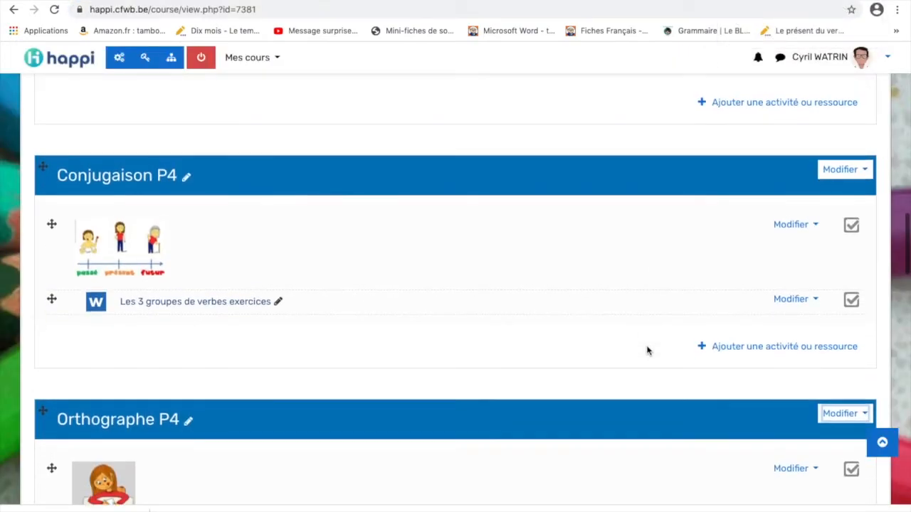
scroll(647, 350, up, 3)
scroll(646, 350, up, 4)
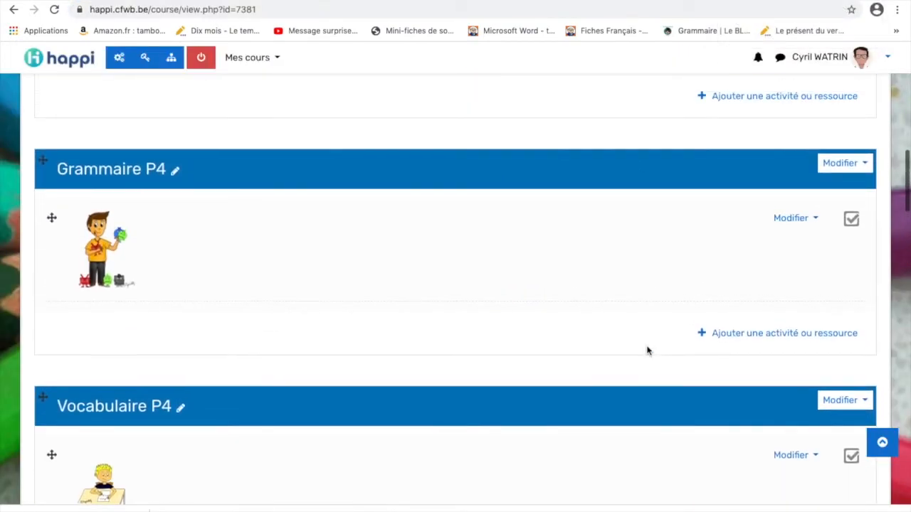
click(782, 343)
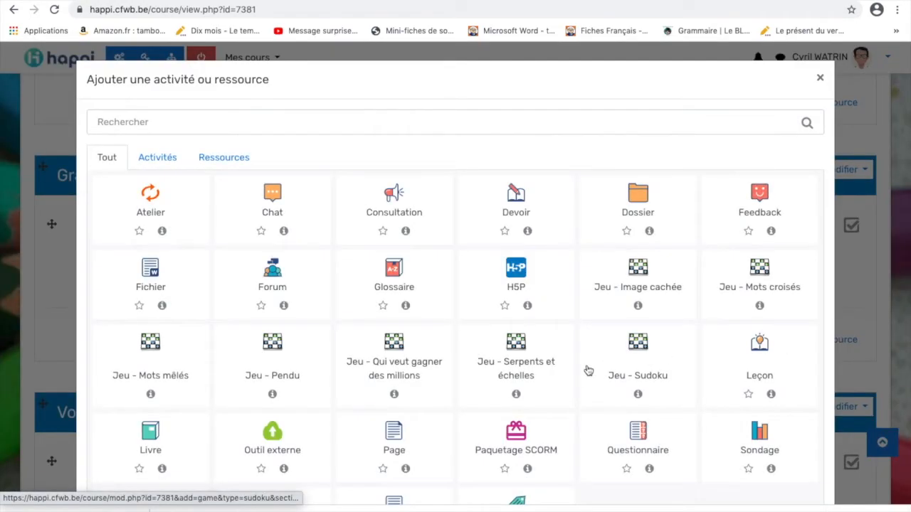
scroll(506, 387, down, 1)
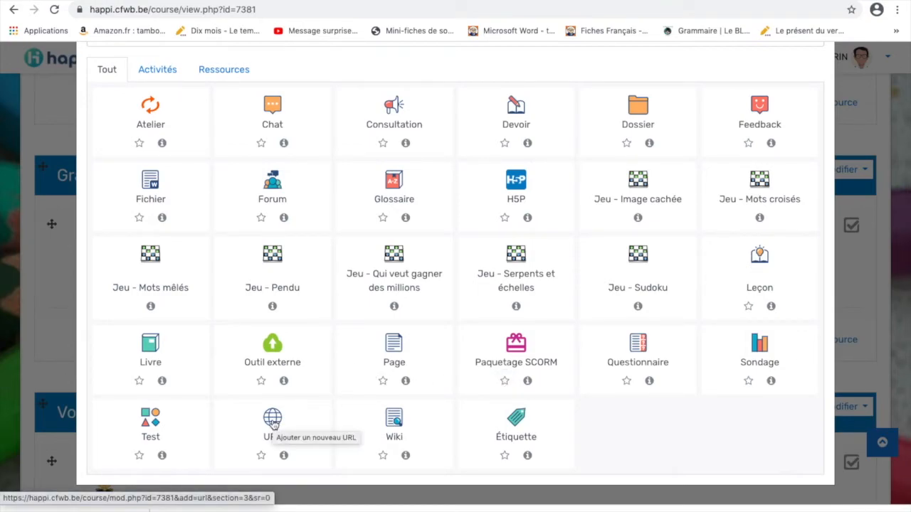
click(273, 422)
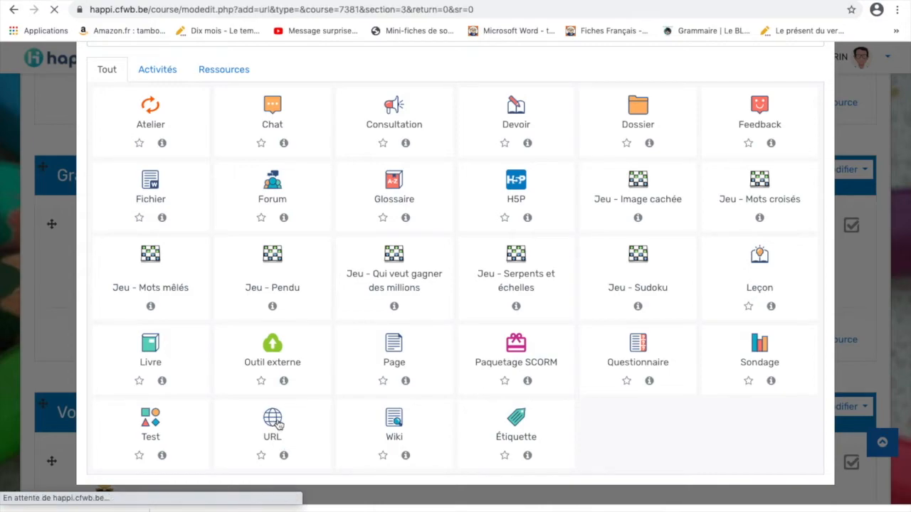
scroll(404, 350, down, 3)
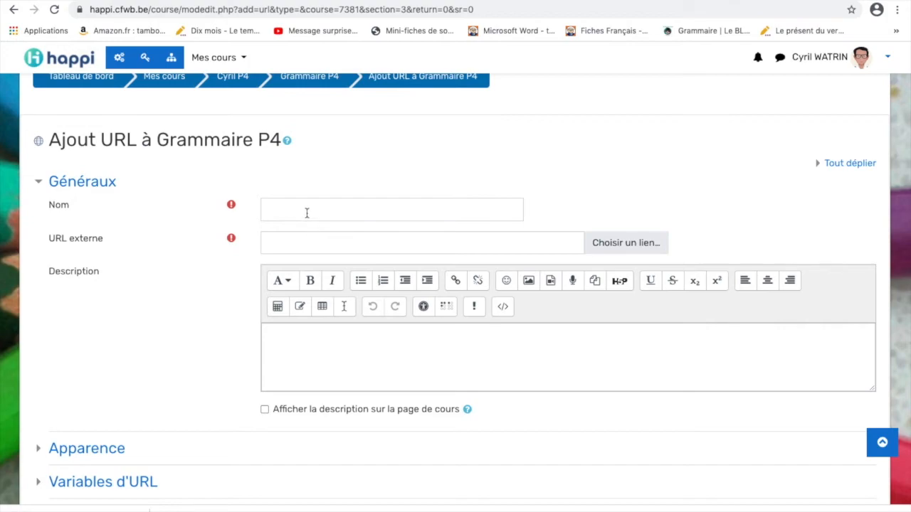
Name the link 'CDV exercices', paste the learningapps.org/6358993 address as its URL, and save
click(306, 212)
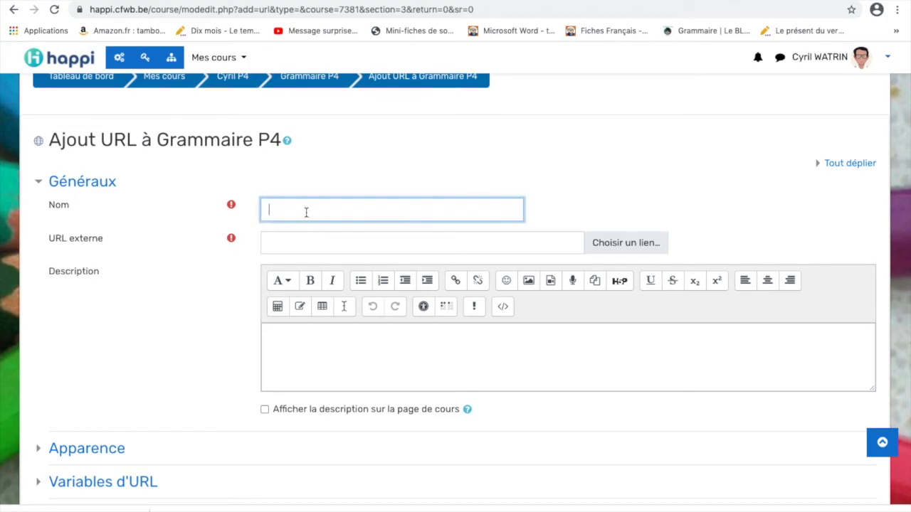
text(CDV exercices)
click(337, 243)
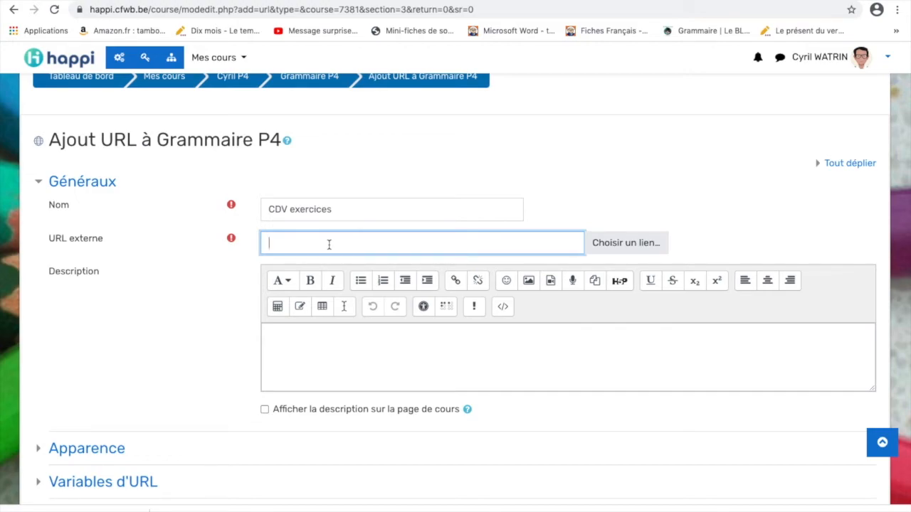
key(ctrl+v)
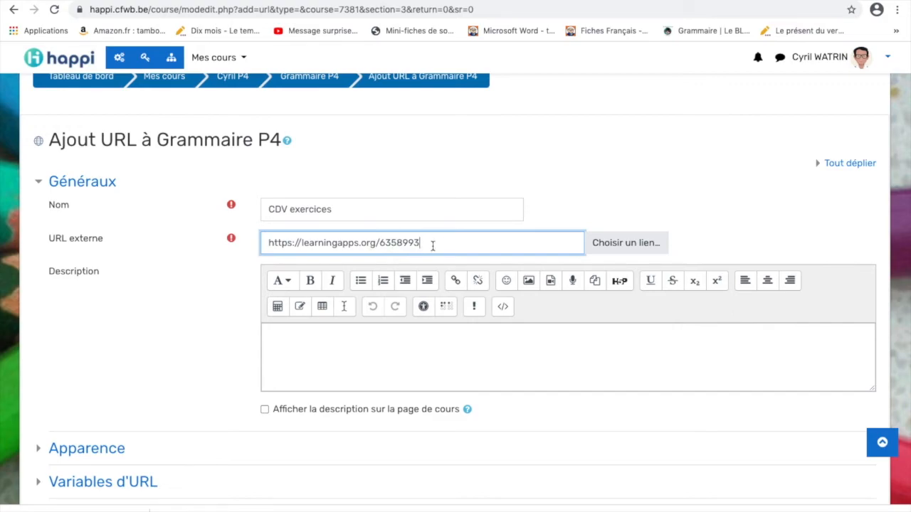
key(Return)
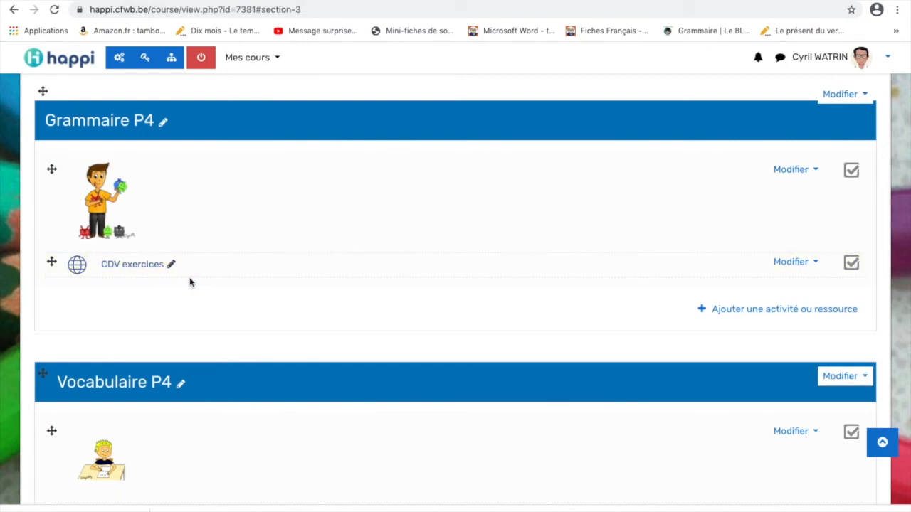
click(133, 266)
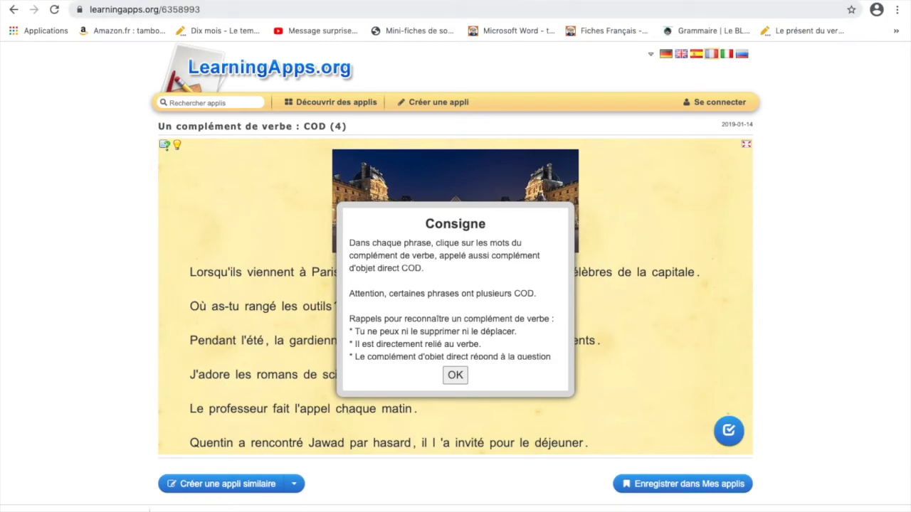
click(453, 379)
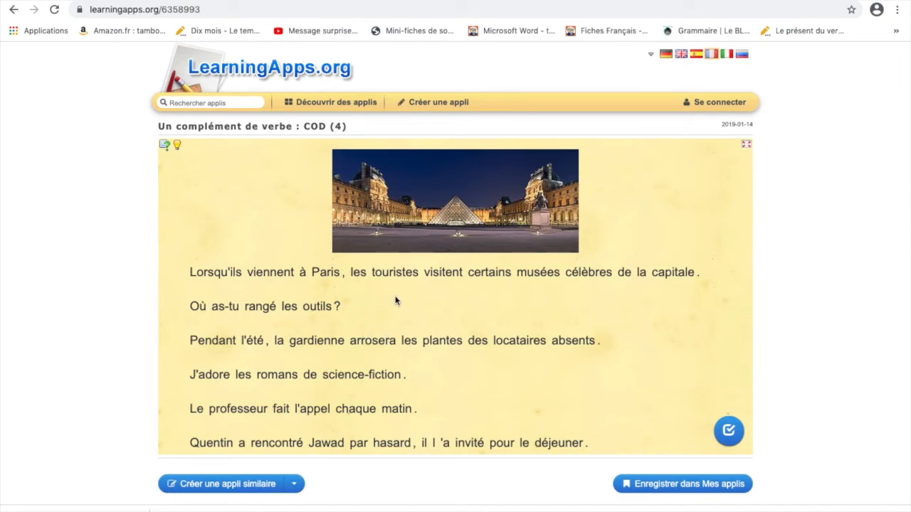
click(13, 9)
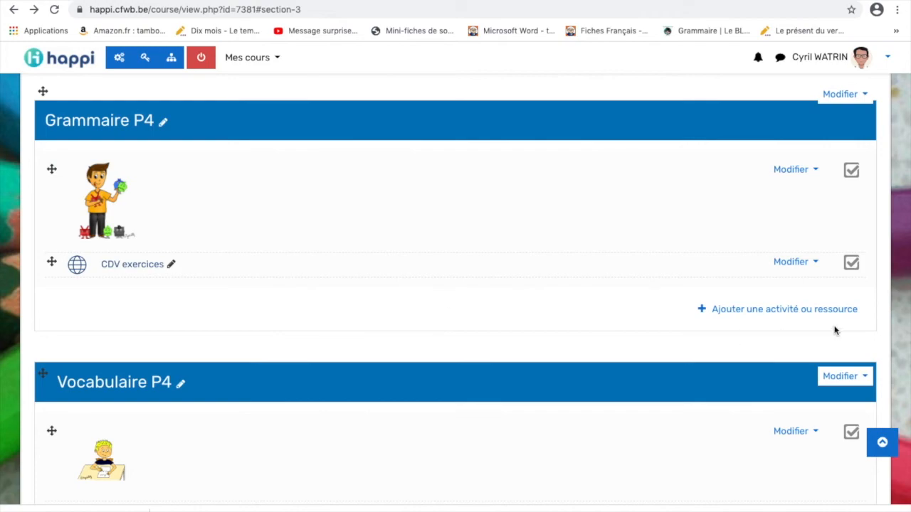
Set the CDV exercices Apparence display to 'Dans une fenêtre surgissante' (620 × 450) and save
click(815, 264)
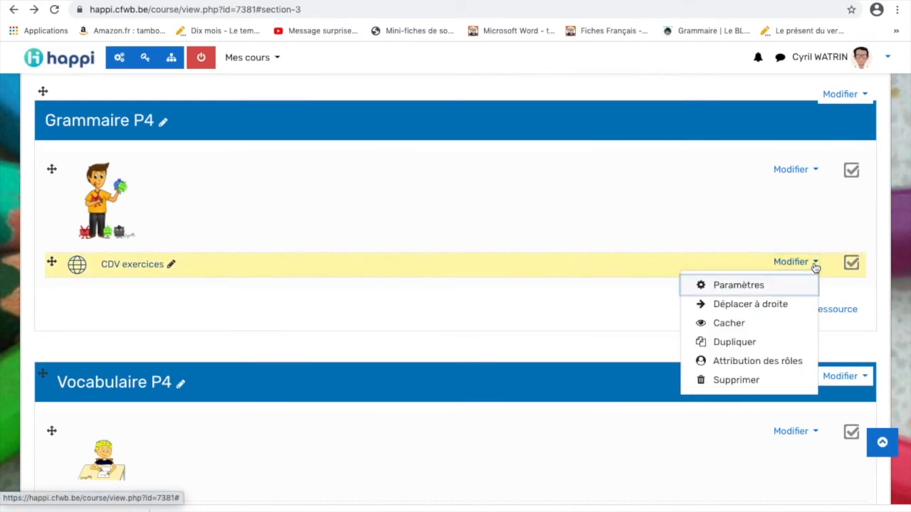
click(736, 287)
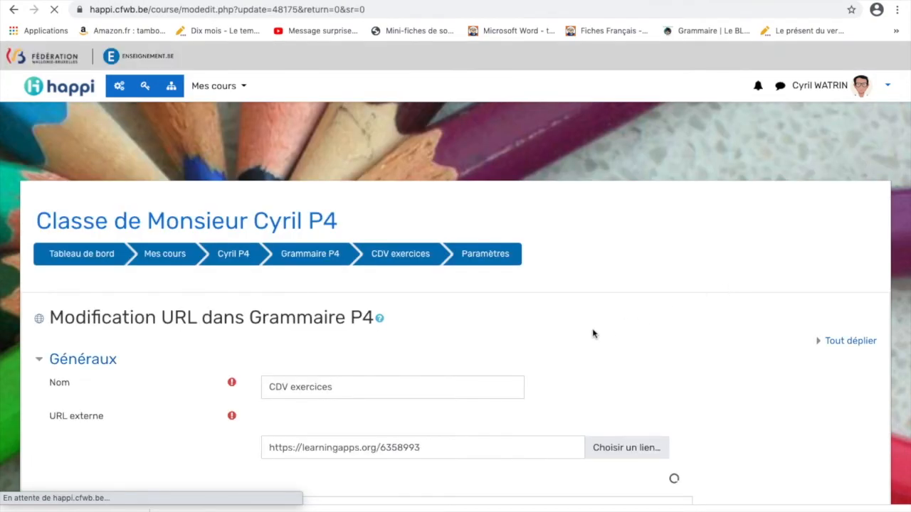
scroll(493, 340, down, 5)
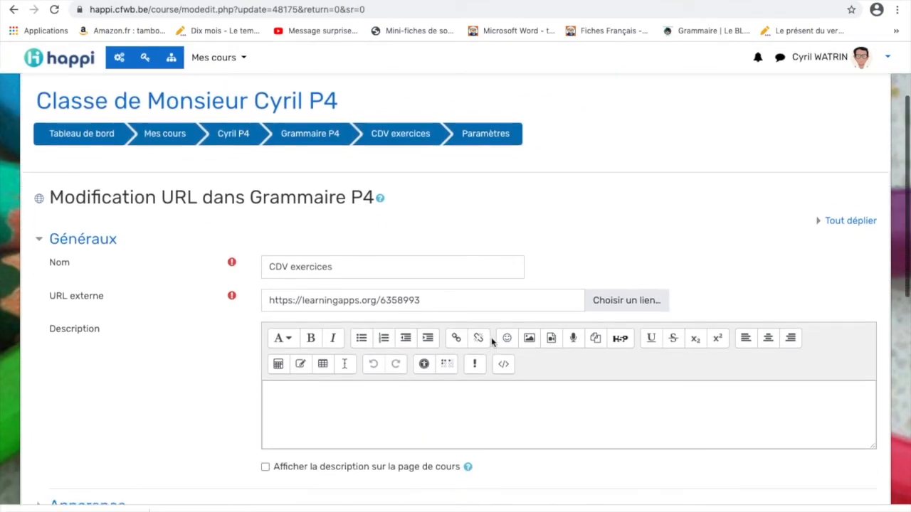
scroll(491, 342, down, 2)
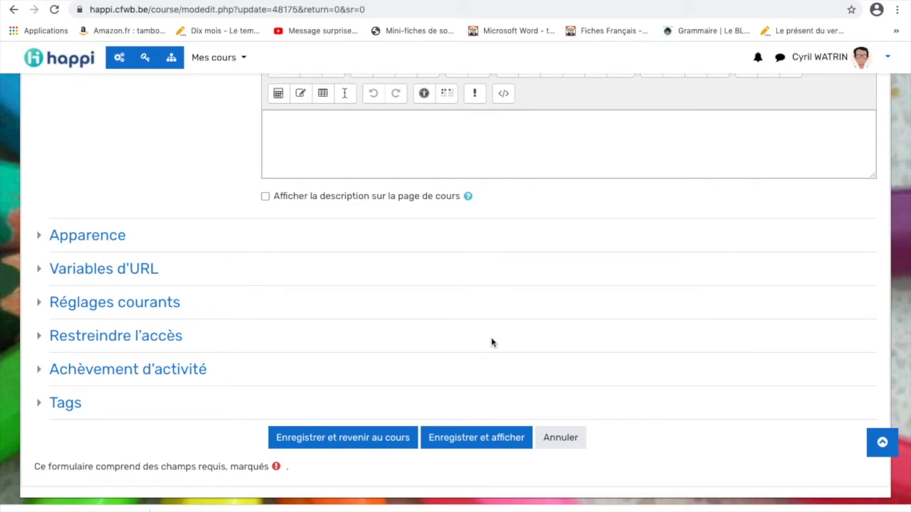
click(113, 241)
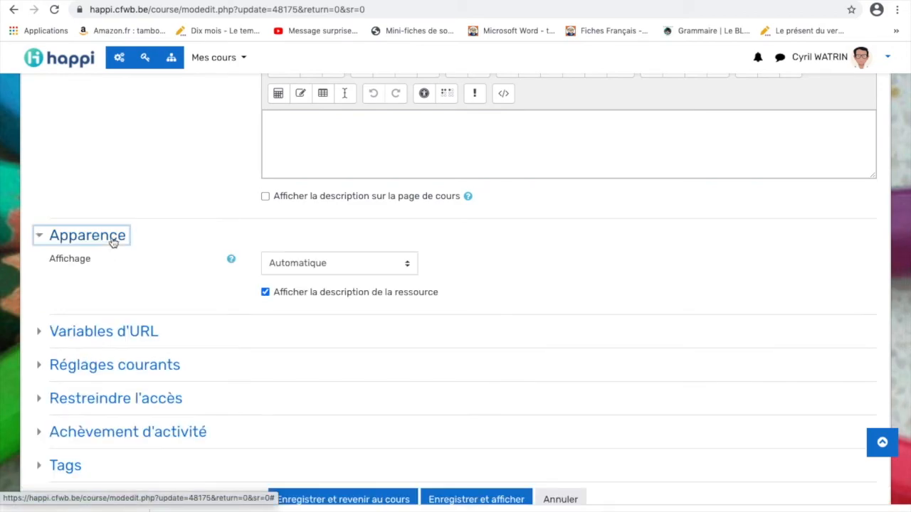
click(407, 265)
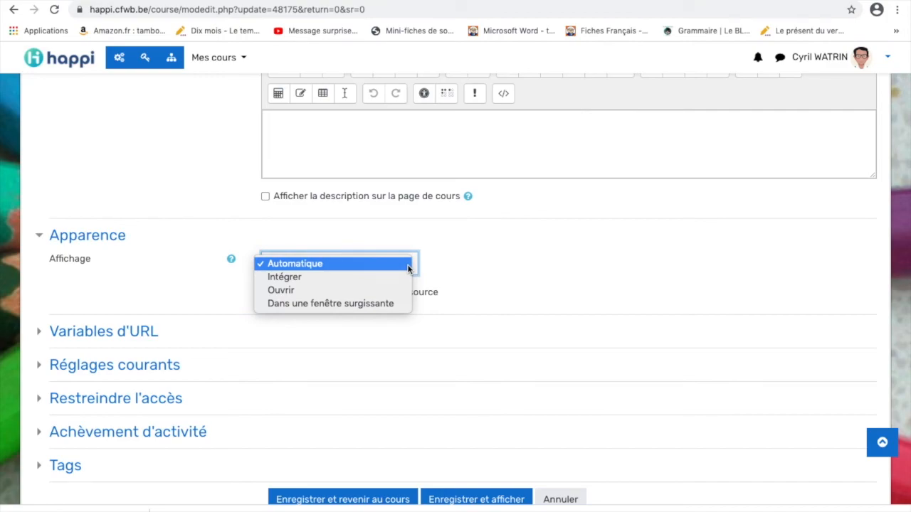
click(122, 241)
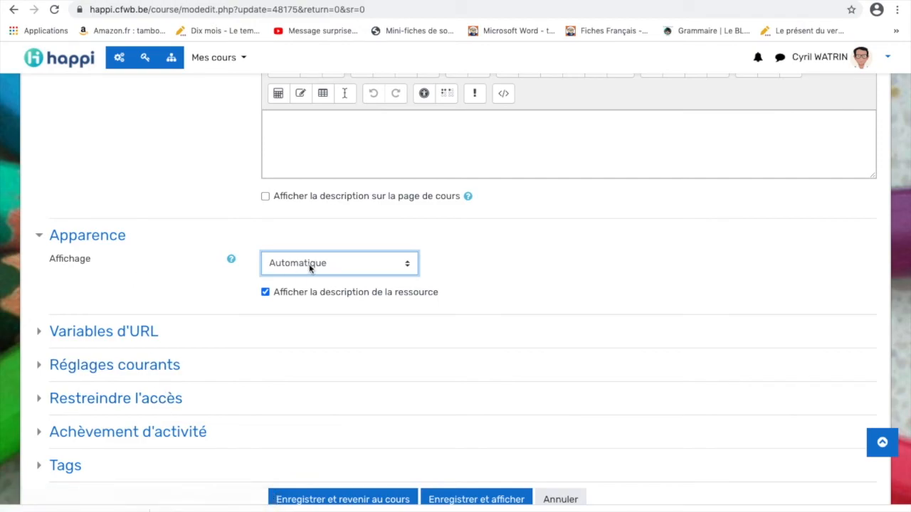
click(410, 268)
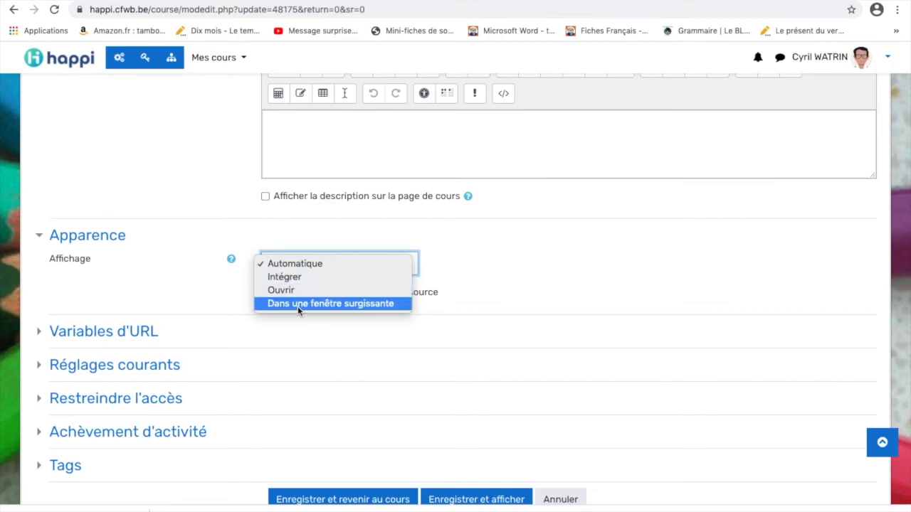
click(349, 302)
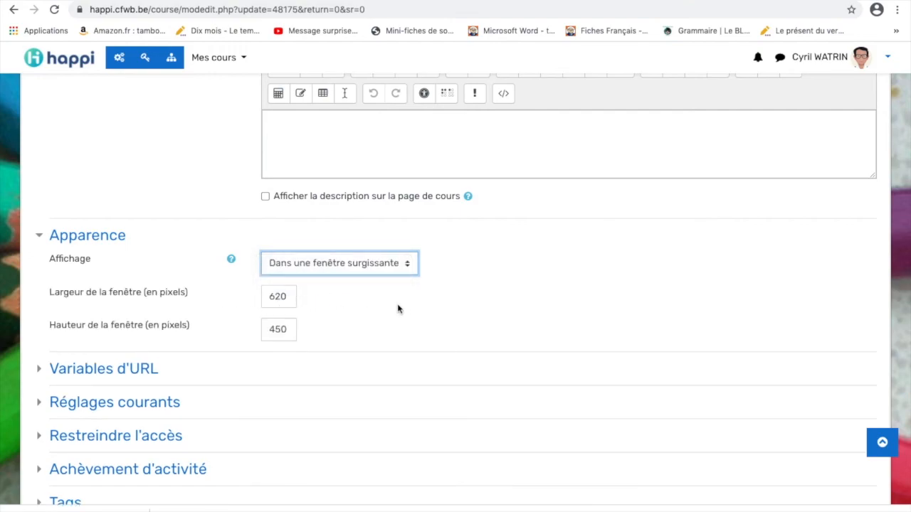
scroll(403, 311, down, 3)
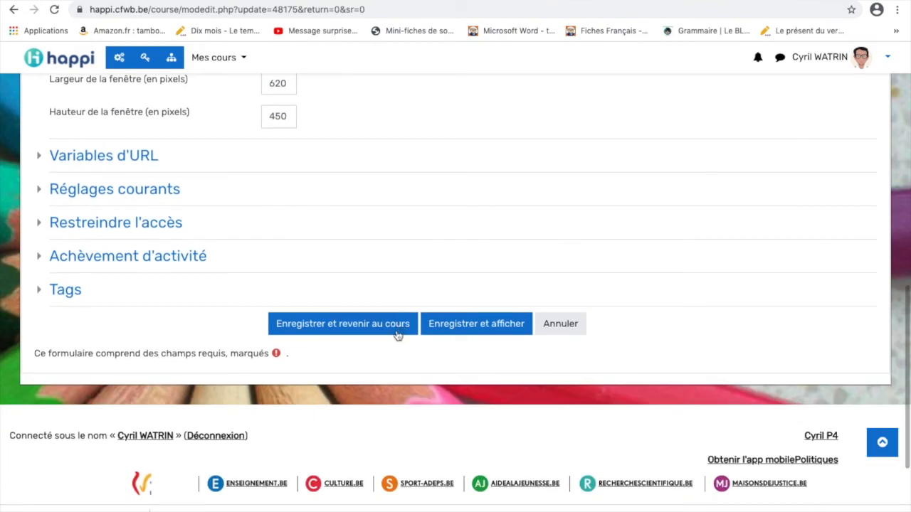
click(371, 329)
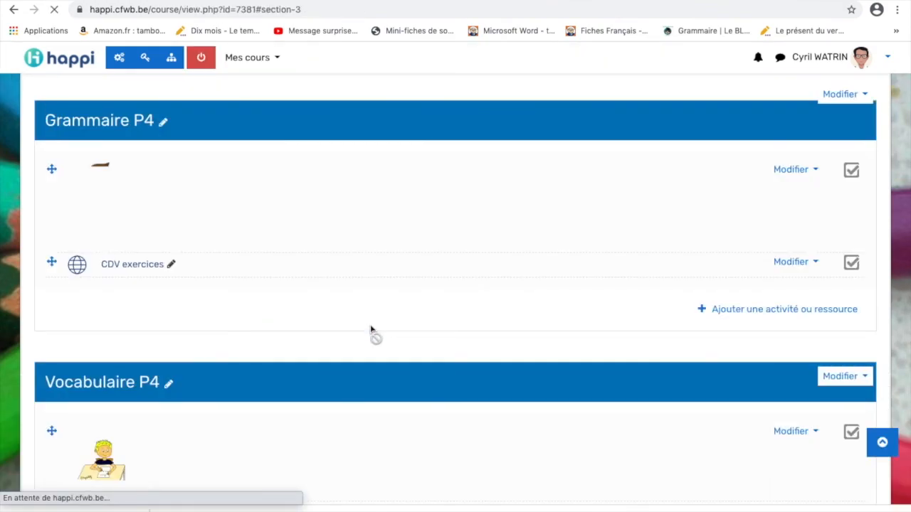
Test the CDV exercices link, comparing the LearningApps COD (4) popup with the course page
click(136, 266)
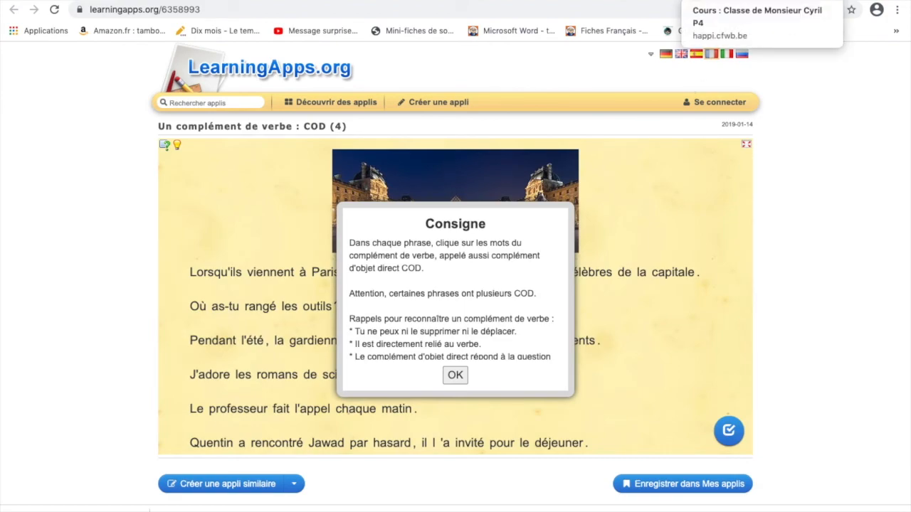
click(740, 0)
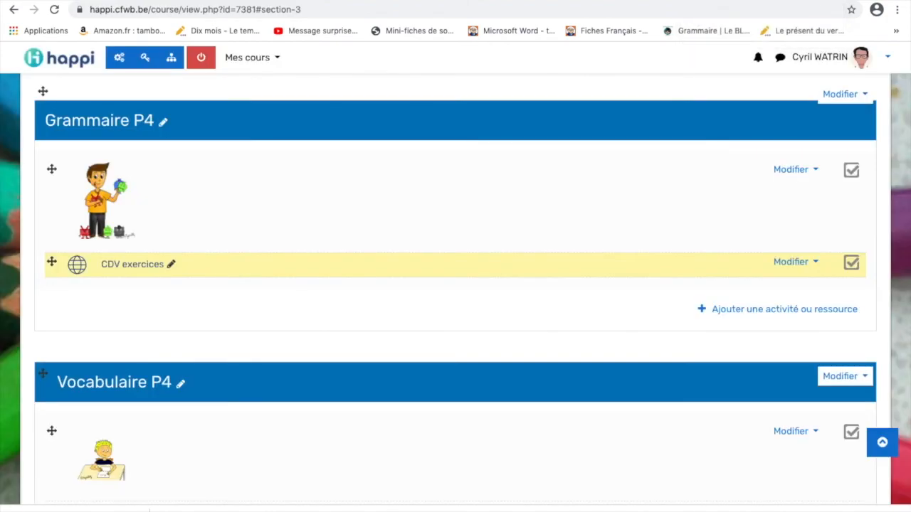
click(818, 0)
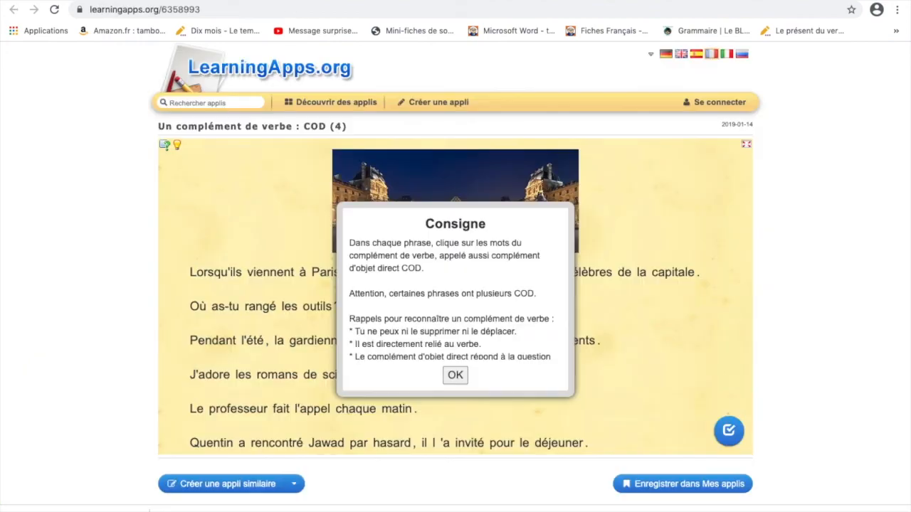
click(740, 1)
click(818, 1)
click(740, 1)
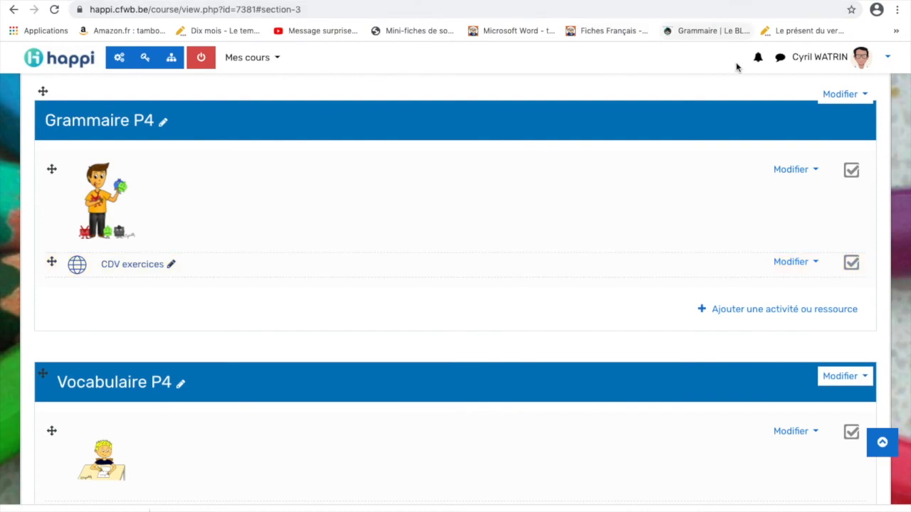